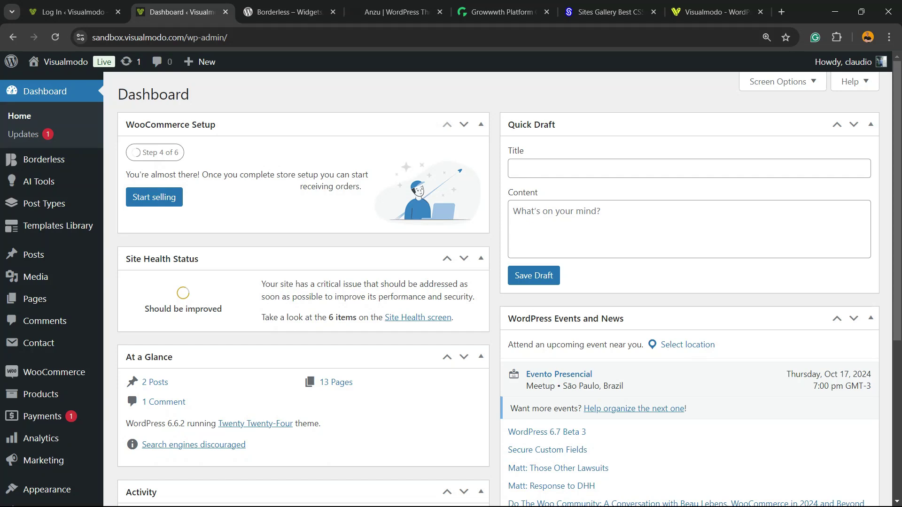
# Step: Switch to the 'Log In ‹ Visualmodo' tab to see the default login page
pyautogui.click(70, 11)
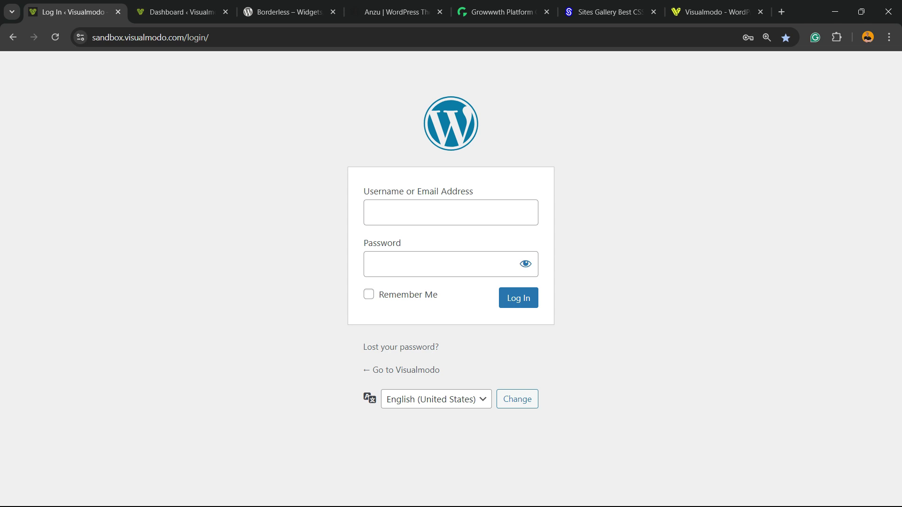
# Step: Return to the dashboard and open the Add New Plugin page
pyautogui.hotkey('ctrl', 'Tab')
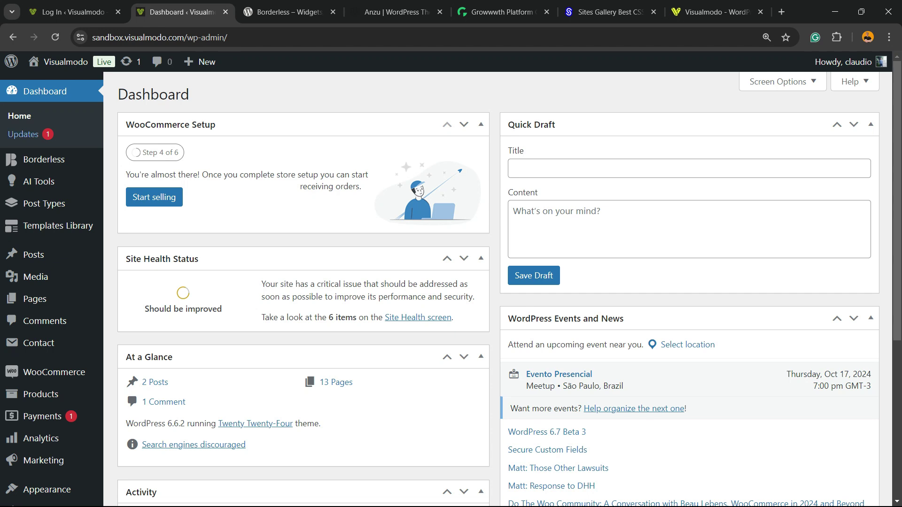
pyautogui.scroll(-1, 32, 247)
pyautogui.scroll(-3, 32, 245)
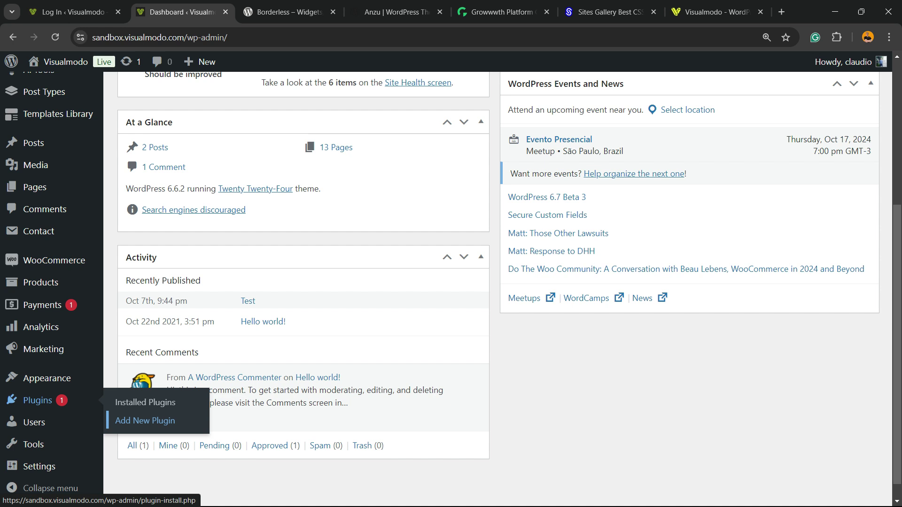
pyautogui.click(151, 421)
pyautogui.click(151, 420)
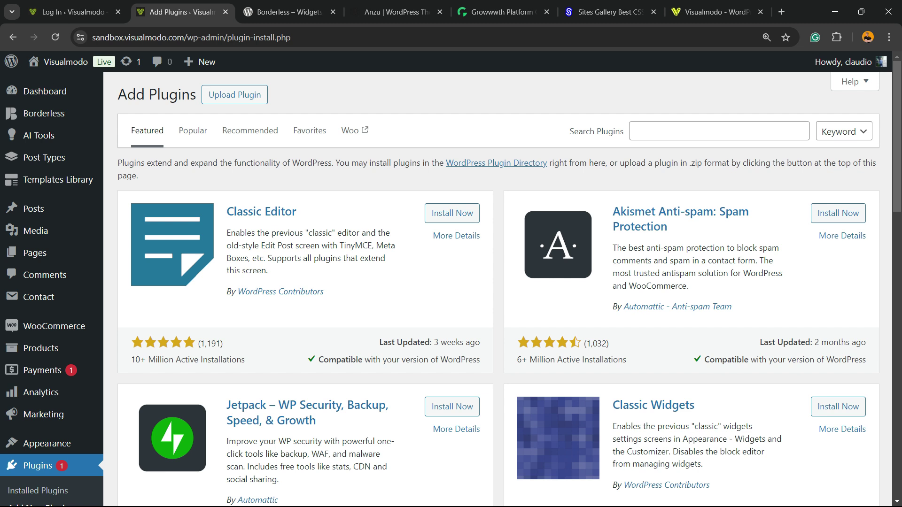
# Step: Search for 'Custom Login Page Customizer', then install and activate LoginPress
pyautogui.moveTo(570, 132); pyautogui.dragTo(625, 131)
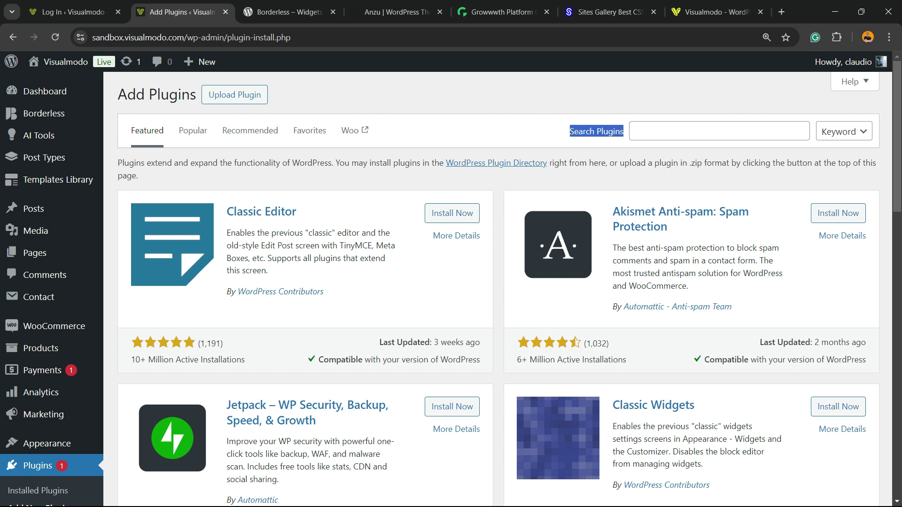
pyautogui.click(719, 132)
pyautogui.write('Custom Login Page Customizer')
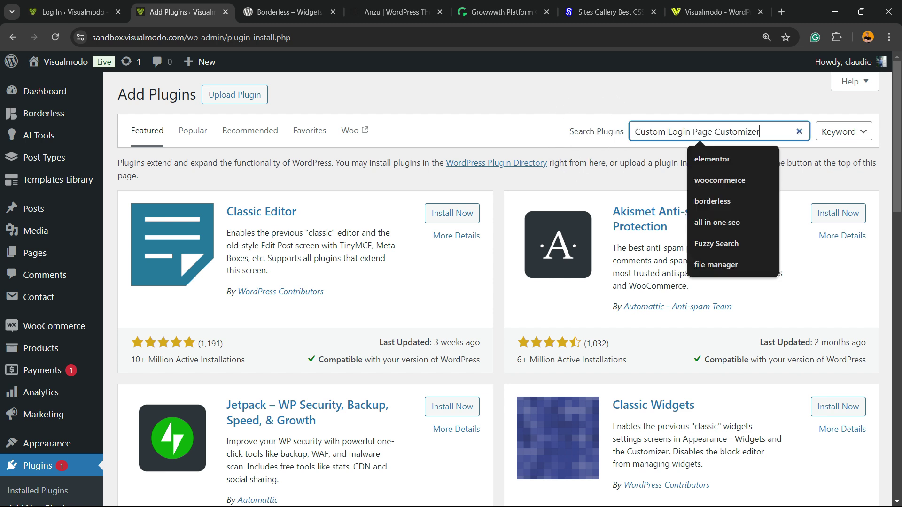
pyautogui.press('Return')
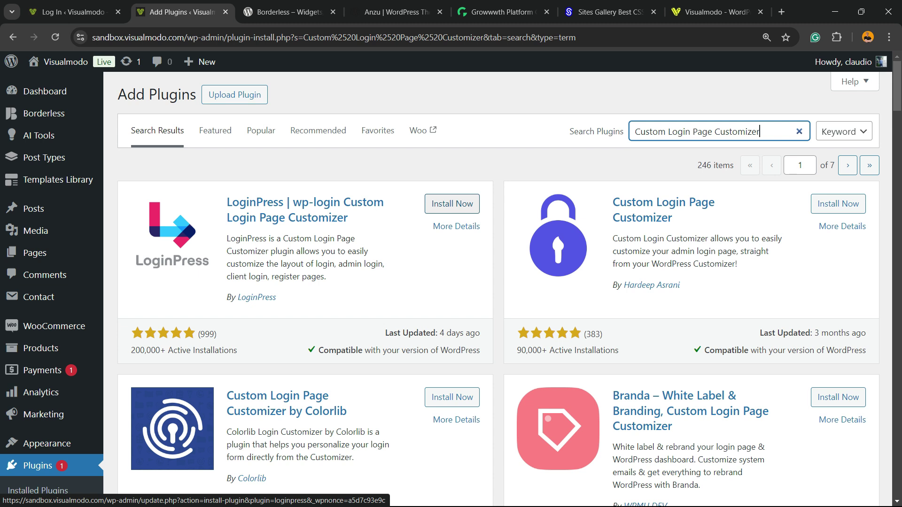
pyautogui.click(452, 204)
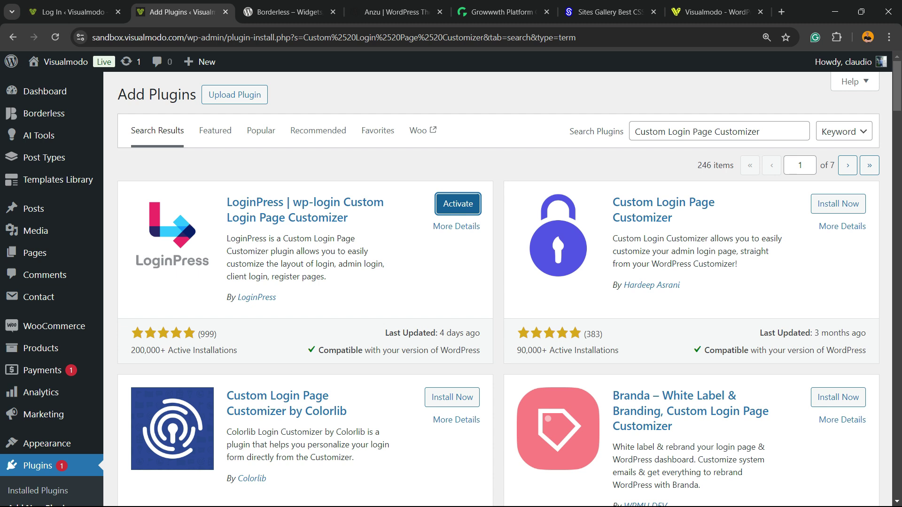
pyautogui.click(459, 203)
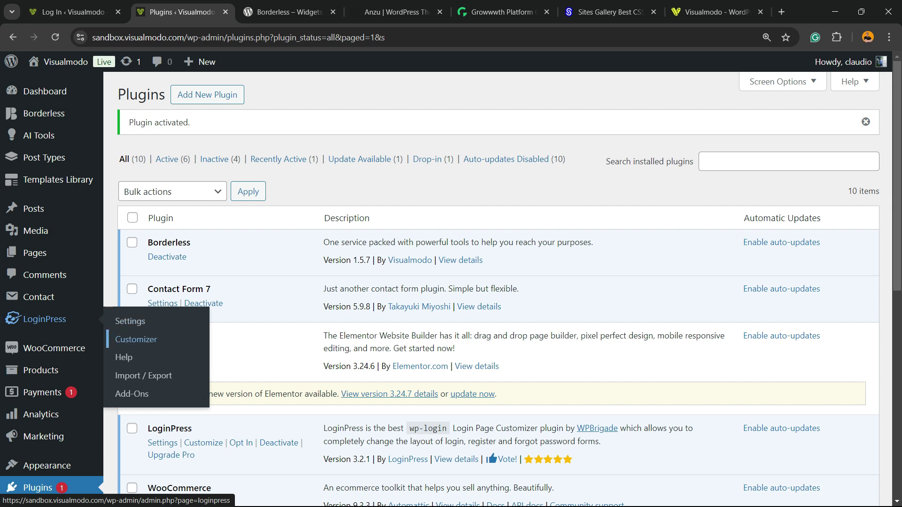
# Step: Open the LoginPress Customizer from the sidebar menu
pyautogui.click(136, 339)
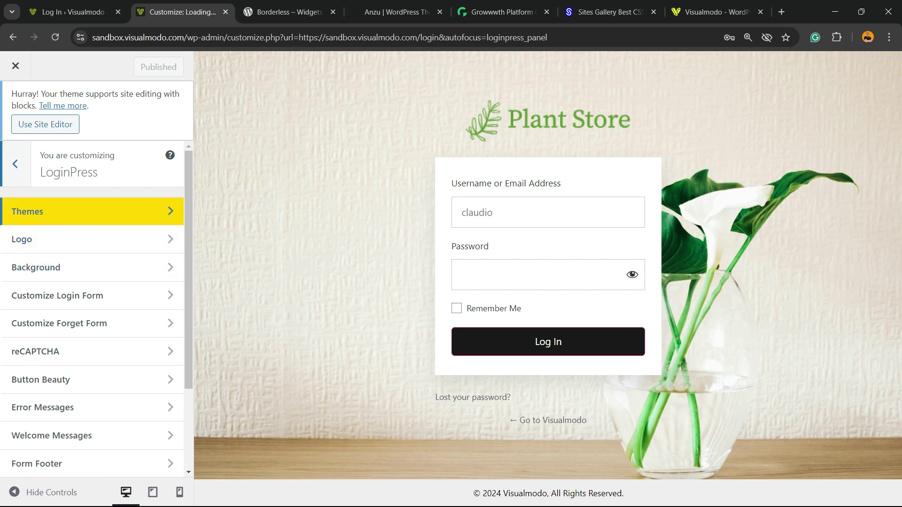
# Step: Move through the LoginPress customizer sections with the keyboard and open Logo
pyautogui.press('Tab')
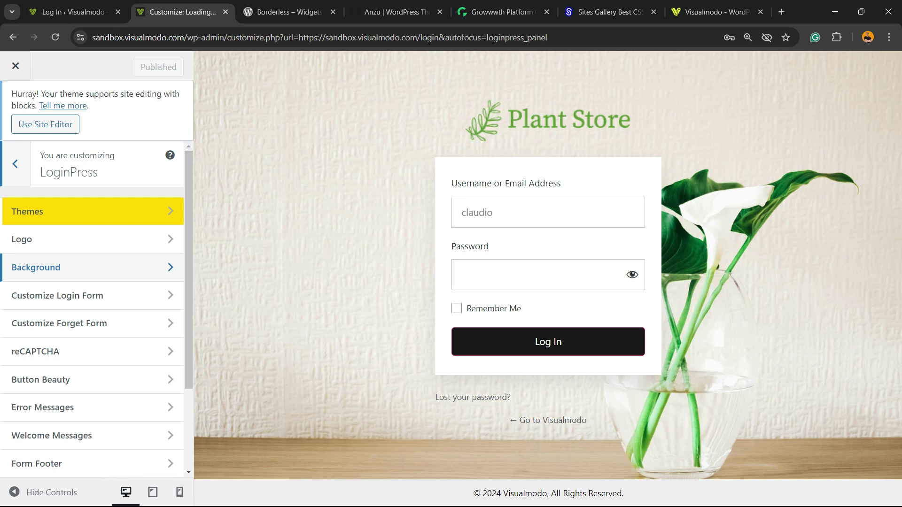
pyautogui.press('Tab')
pyautogui.press('Tab')
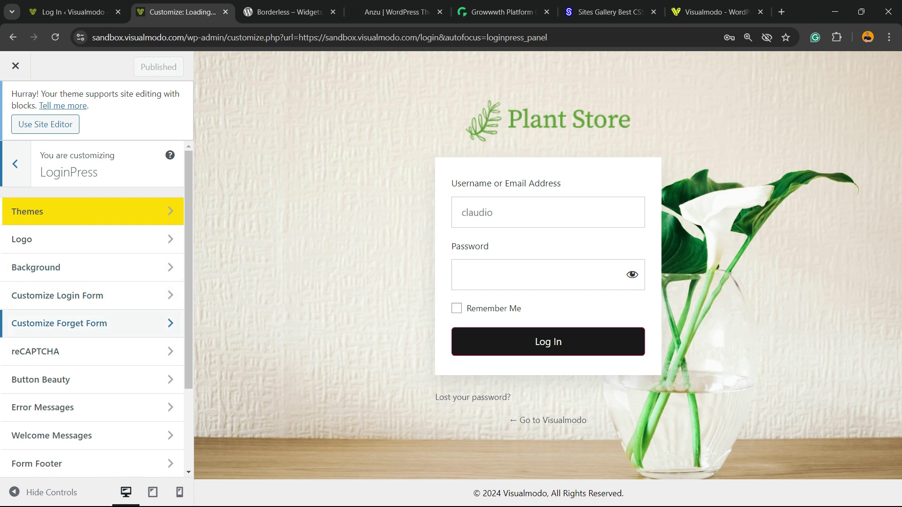
pyautogui.press('Tab')
pyautogui.press('Tab')
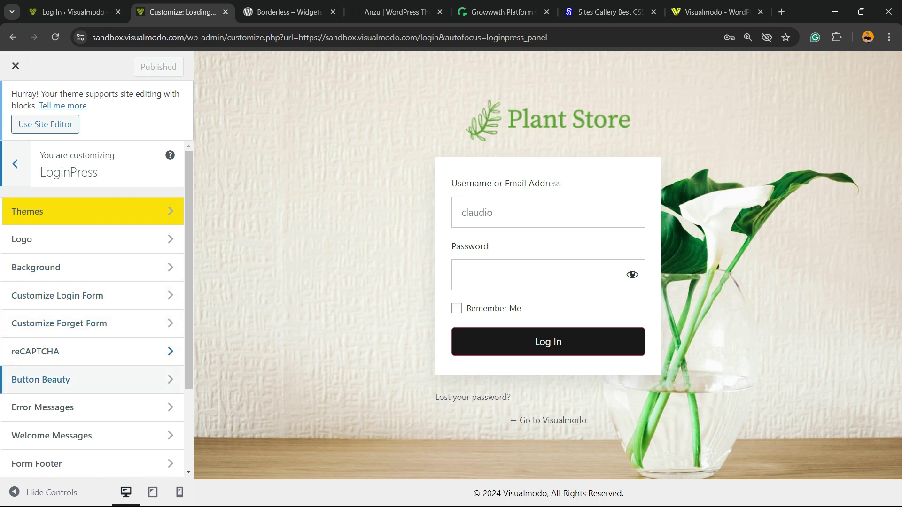
pyautogui.hotkey('shift', 'Tab')
pyautogui.press('Tab')
pyautogui.press('Tab')
pyautogui.press('Tab')
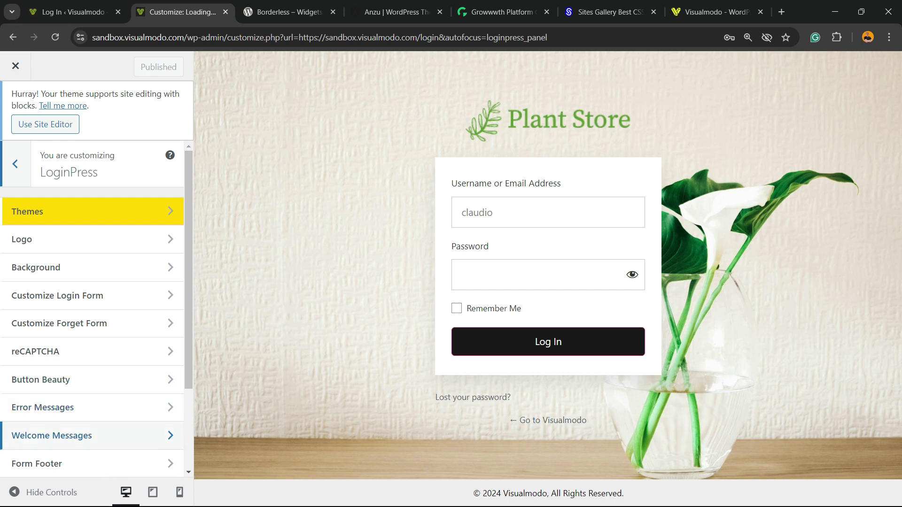
pyautogui.press('Tab')
pyautogui.press('Tab')
pyautogui.press('Tab')
pyautogui.hotkey('shift', 'Tab')
pyautogui.hotkey('shift', 'Tab')
pyautogui.hotkey('shift', 'Tab')
pyautogui.hotkey('shift', 'Tab')
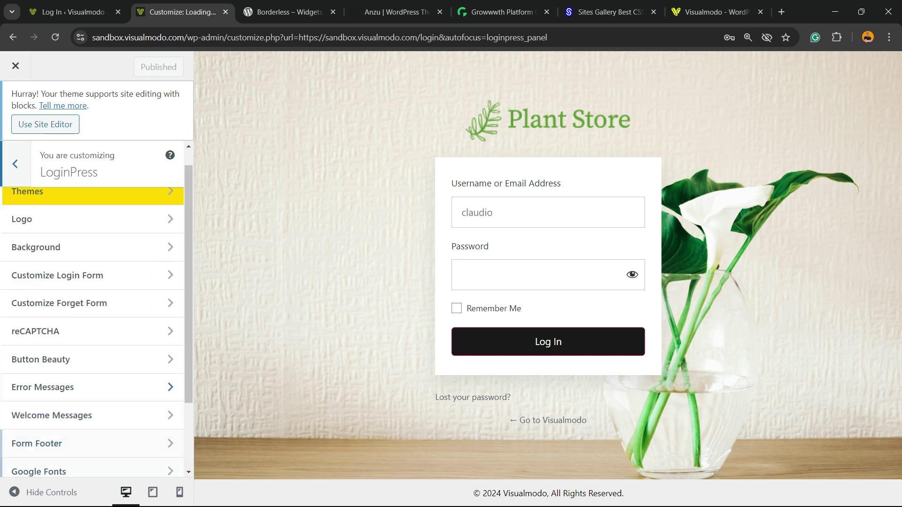
pyautogui.hotkey('shift', 'Tab')
pyautogui.hotkey('shift', 'Tab')
pyautogui.hotkey('shift', 'Tab')
pyautogui.hotkey('shift', 'Tab')
pyautogui.hotkey('shift', 'Tab')
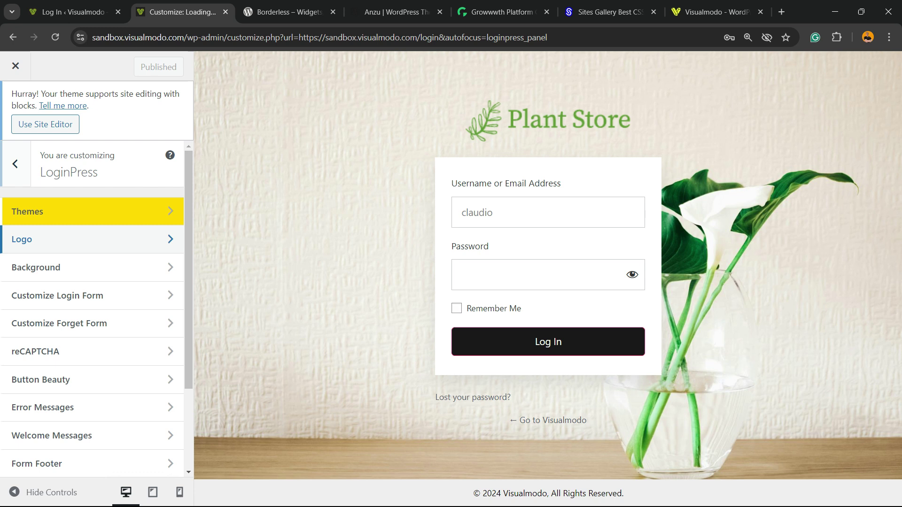
pyautogui.press('Return')
# Step: Toggle Disable Logo on and back off, then remove the Plant Store logo image
pyautogui.hotkey('ctrl', '+')
pyautogui.hotkey('ctrl', '+')
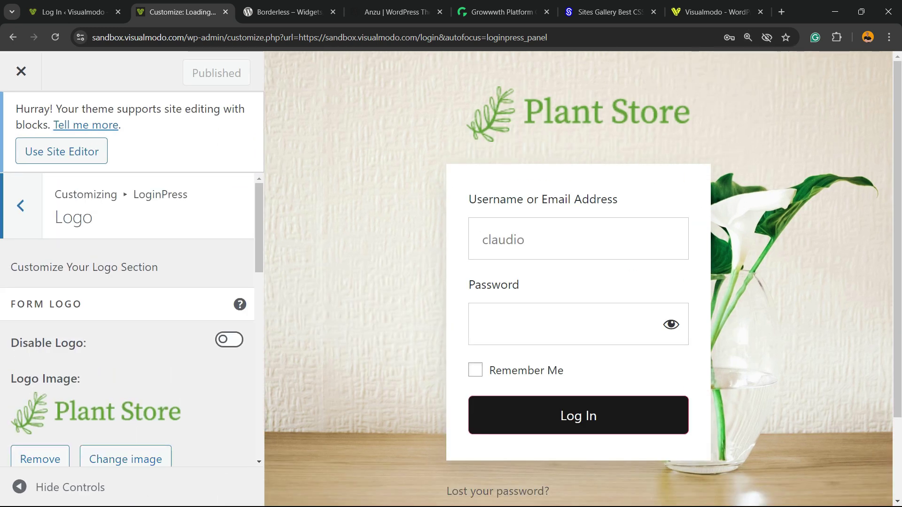
pyautogui.scroll(-1, 127, 317)
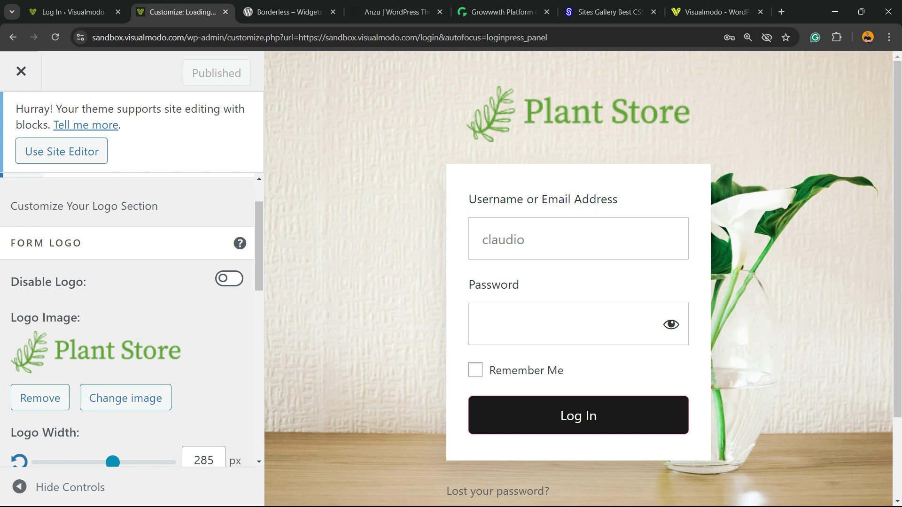
pyautogui.scroll(-1, 127, 318)
pyautogui.click(229, 222)
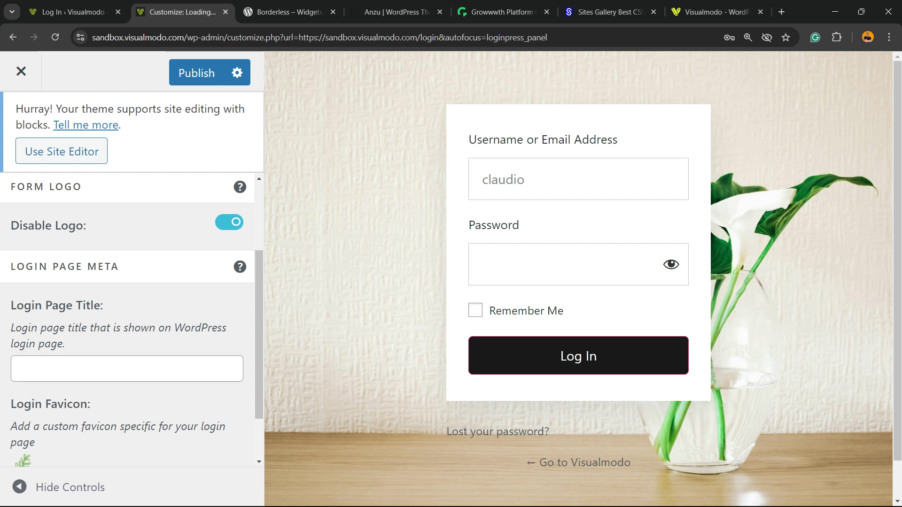
pyautogui.click(229, 221)
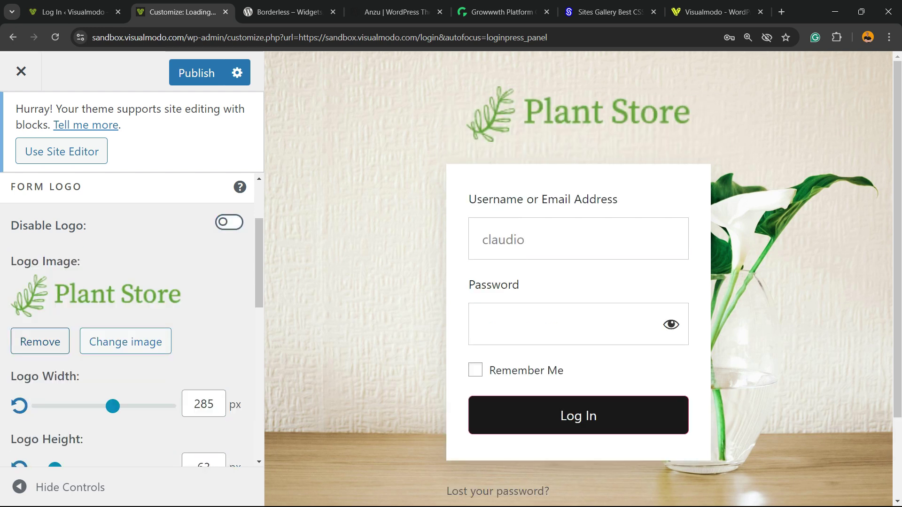
pyautogui.click(40, 341)
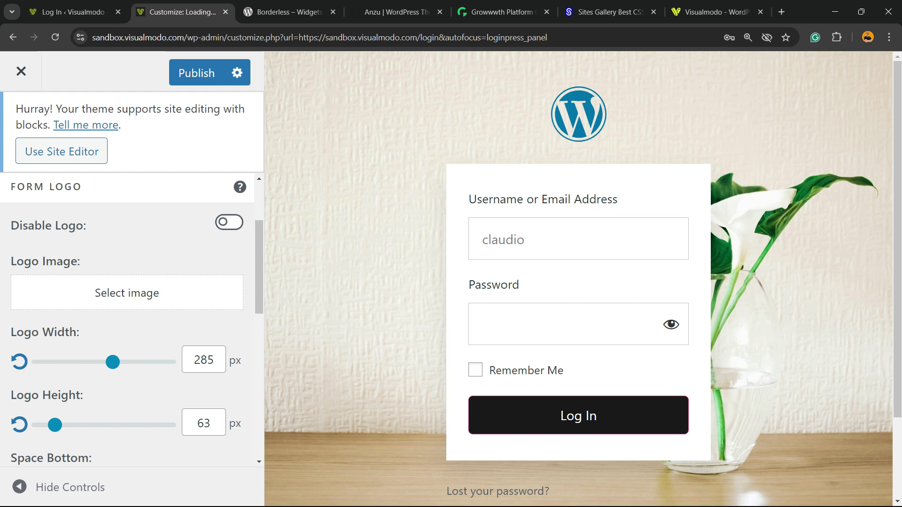
# Step: Upload the Visualmodo logo from the Pictures folder and choose it as the login logo
pyautogui.click(127, 292)
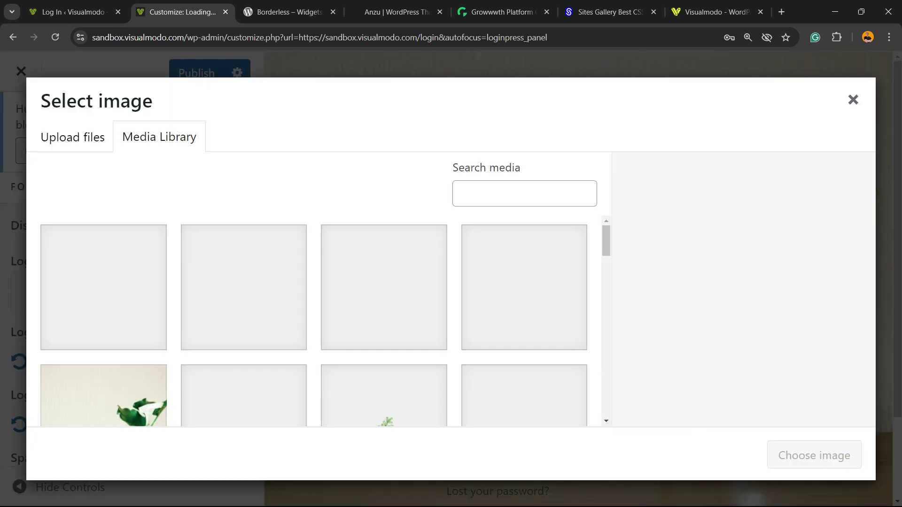
pyautogui.press('Left')
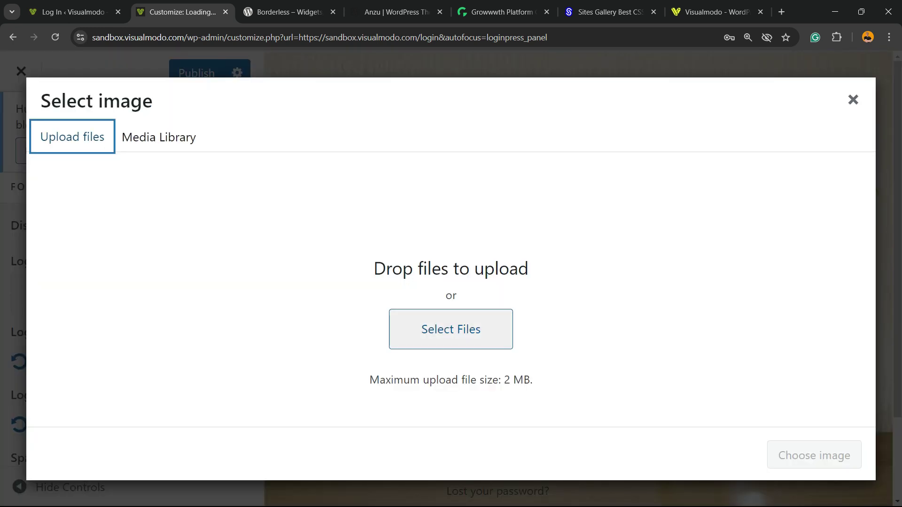
pyautogui.click(451, 329)
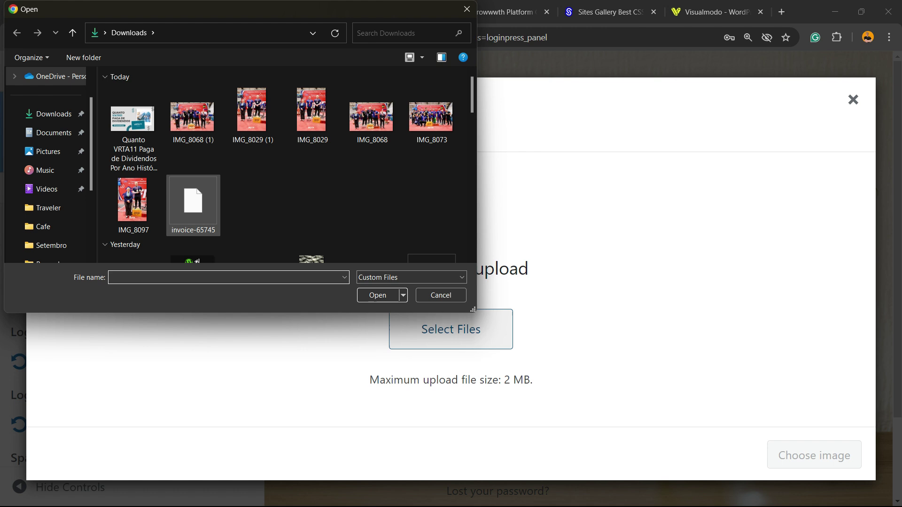
pyautogui.click(48, 152)
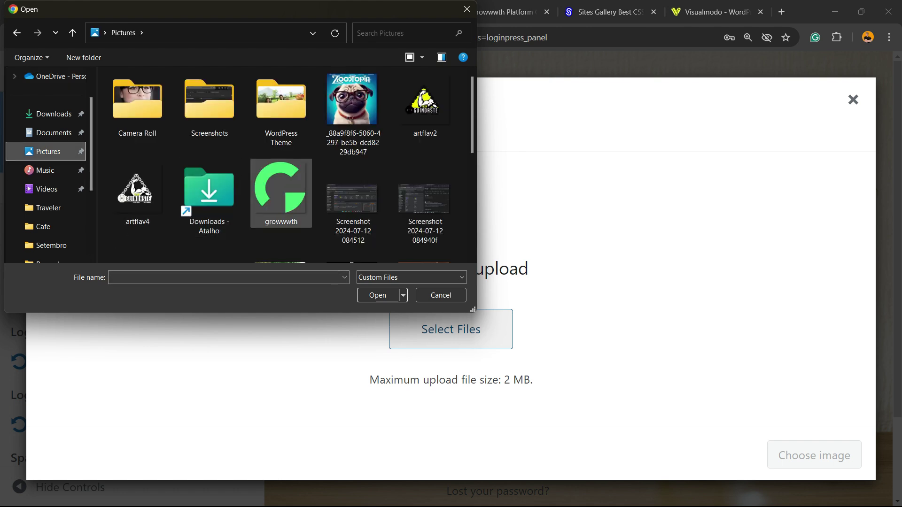
pyautogui.doubleClick(281, 106)
pyautogui.scroll(-5, 281, 159)
pyautogui.scroll(-3, 281, 169)
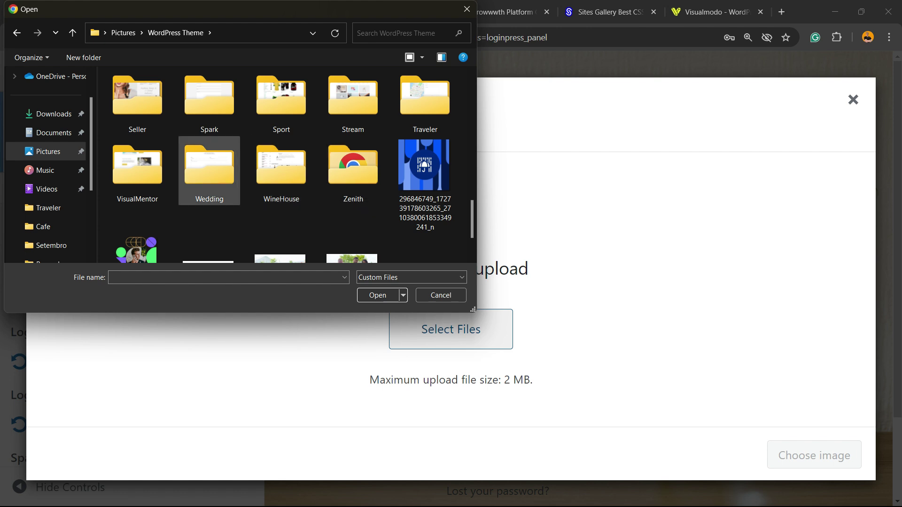
pyautogui.scroll(1, 210, 173)
pyautogui.scroll(-1, 345, 169)
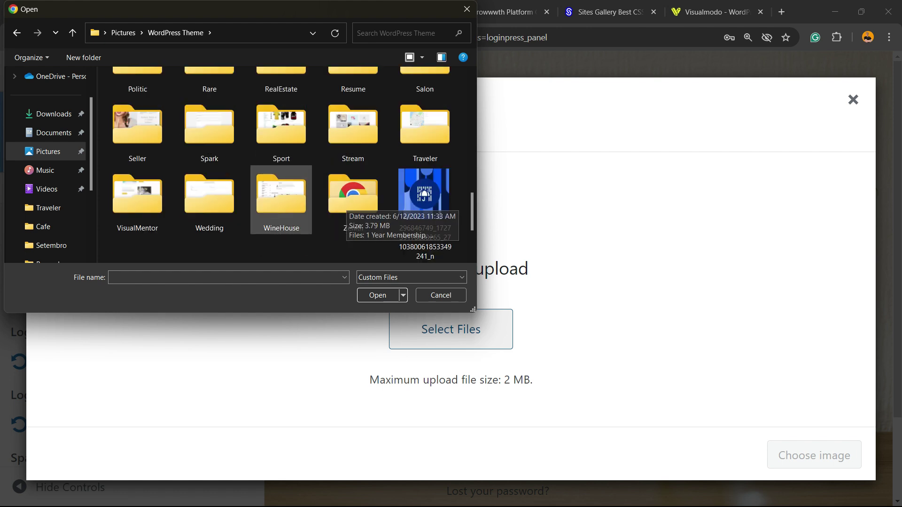
pyautogui.scroll(-2, 209, 197)
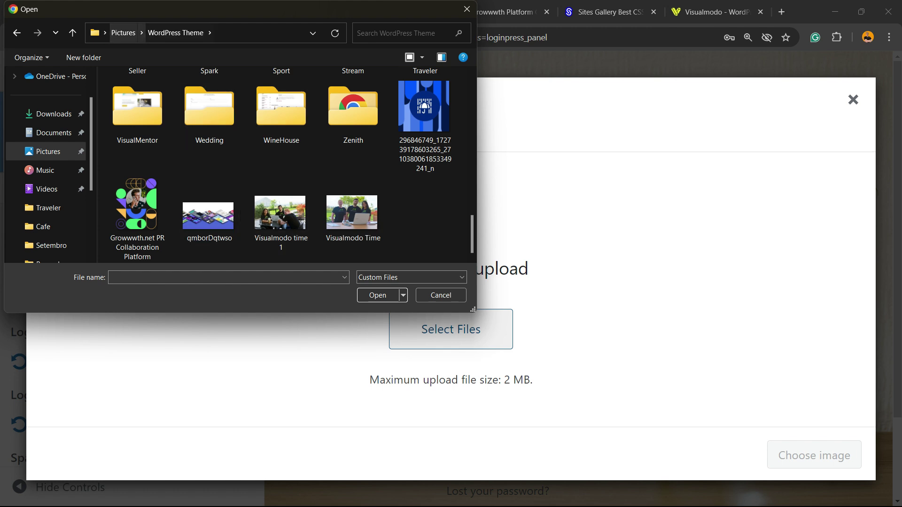
pyautogui.click(123, 33)
pyautogui.scroll(-2, 339, 183)
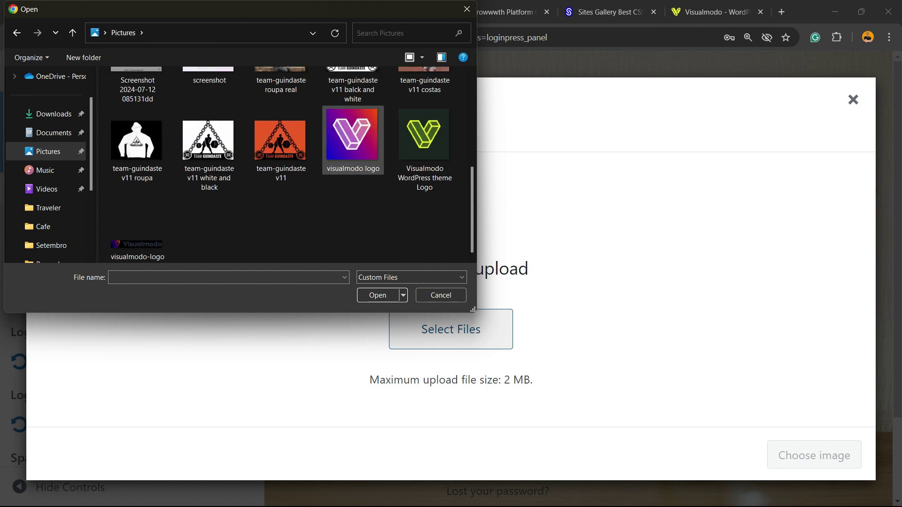
pyautogui.doubleClick(424, 148)
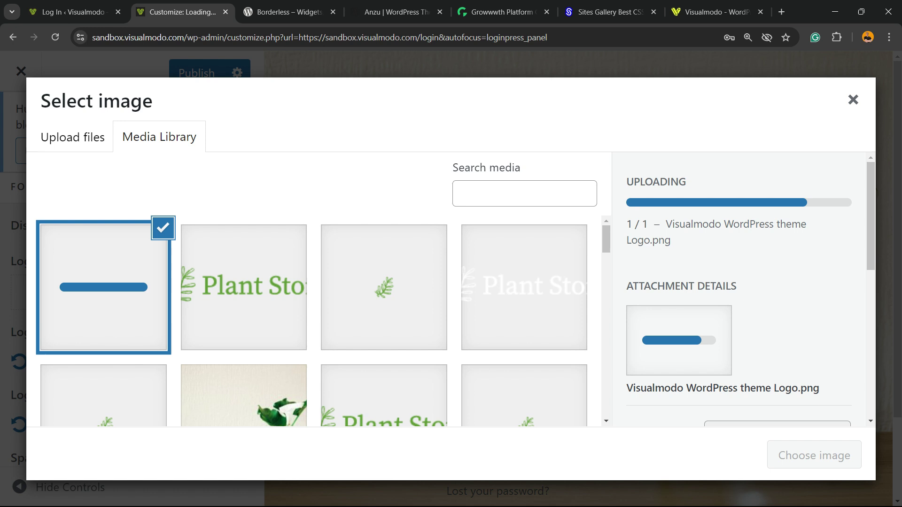
pyautogui.scroll(-3, 740, 282)
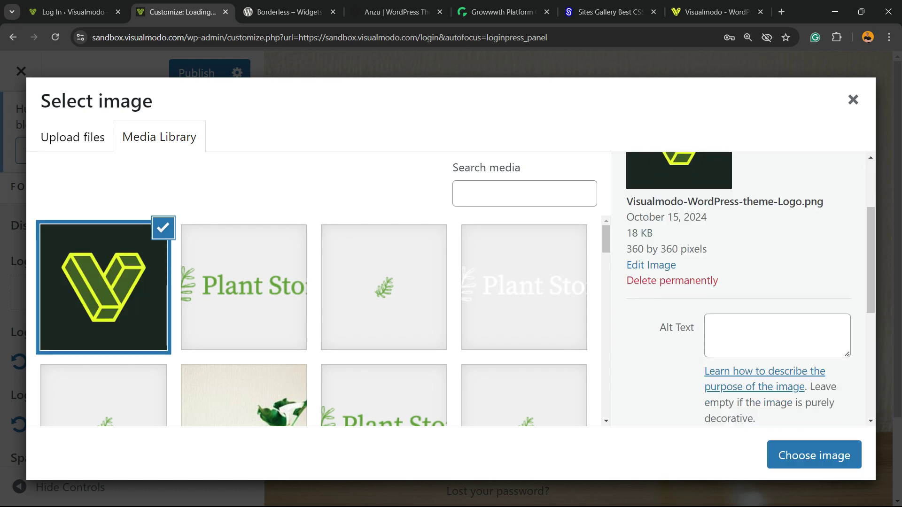
pyautogui.scroll(-2, 314, 317)
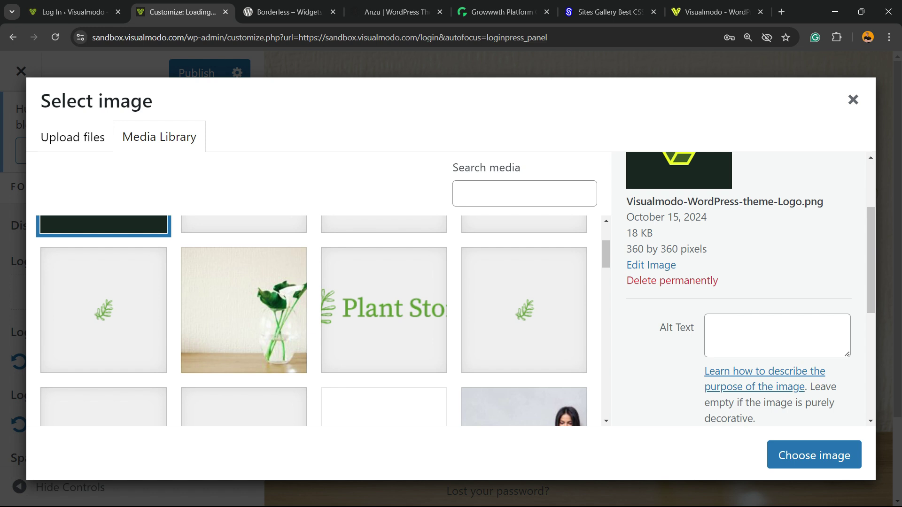
pyautogui.click(731, 329)
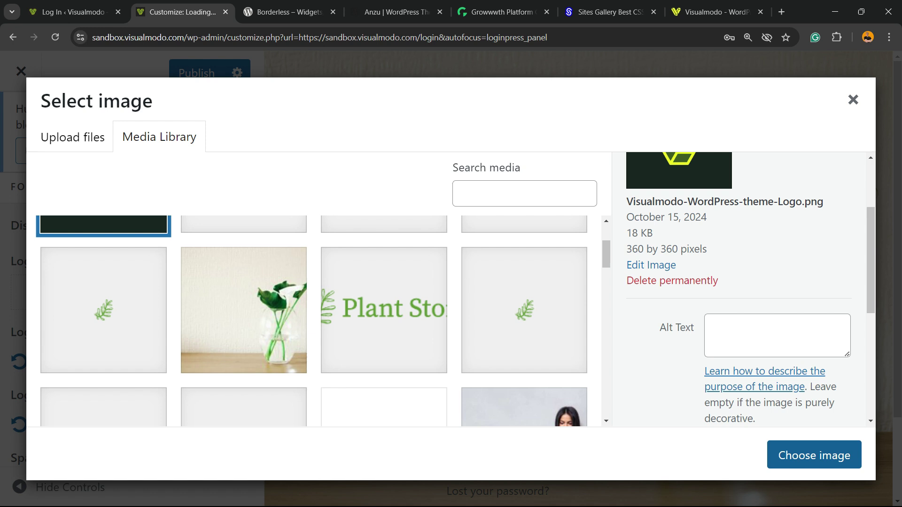
pyautogui.click(814, 456)
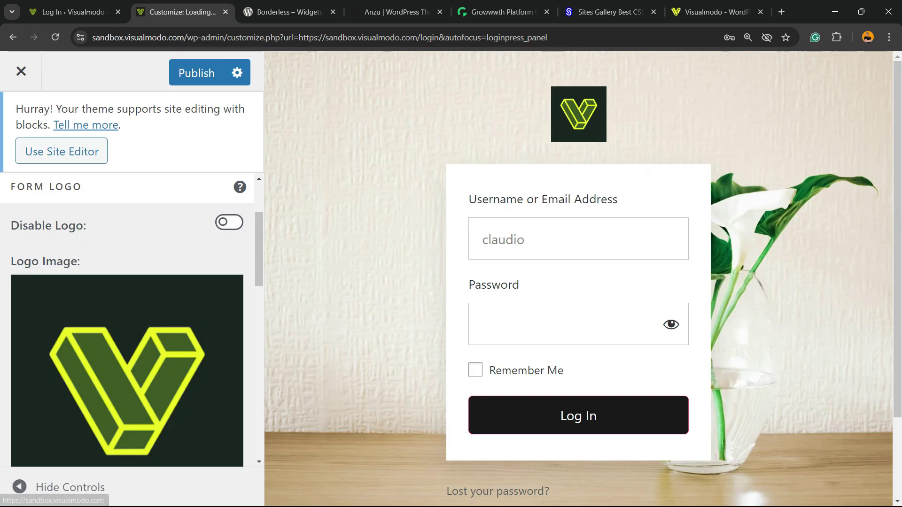
pyautogui.scroll(-3, 127, 317)
pyautogui.scroll(-2, 127, 317)
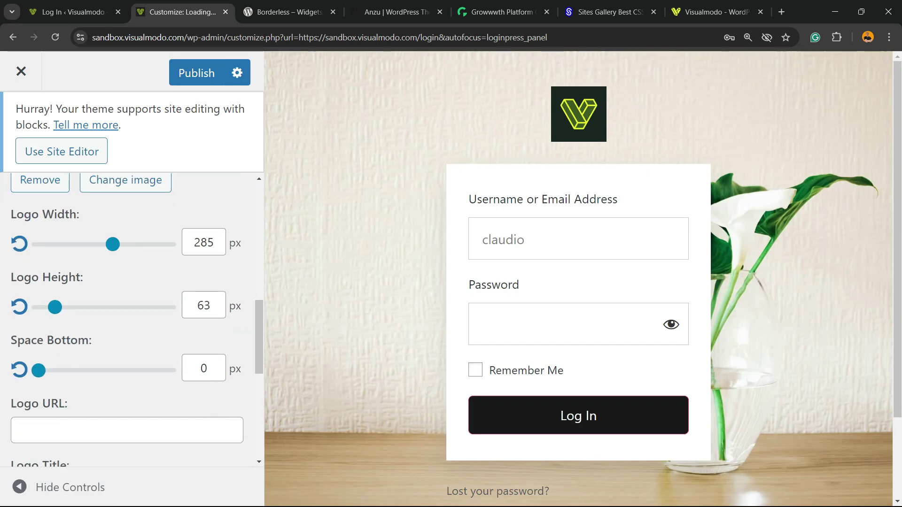
# Step: Set the login logo width to 500 and height to 143
pyautogui.moveTo(113, 244); pyautogui.dragTo(170, 244)
pyautogui.moveTo(55, 307)
pyautogui.mouseDown()
pyautogui.moveTo(131, 307)
pyautogui.moveTo(76, 307)
pyautogui.mouseUp()
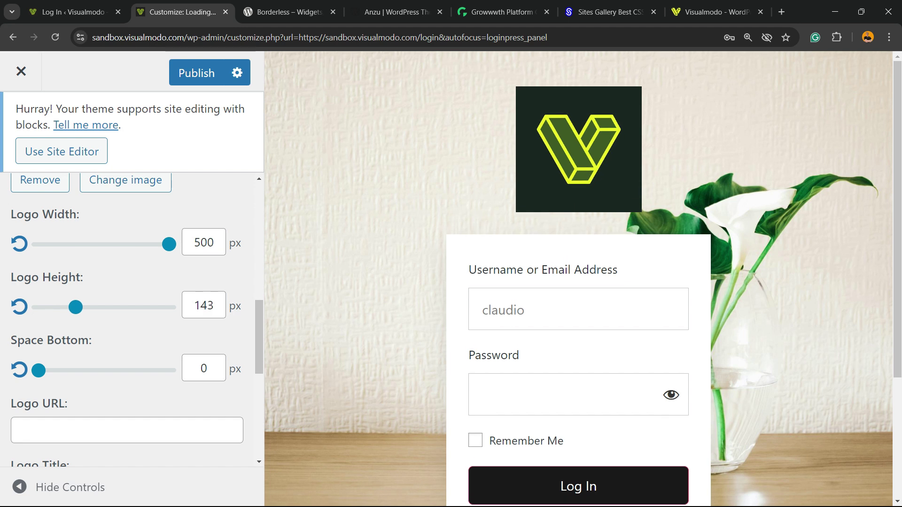
pyautogui.moveTo(39, 371)
pyautogui.mouseDown()
pyautogui.moveTo(65, 370)
pyautogui.moveTo(39, 370)
pyautogui.mouseUp()
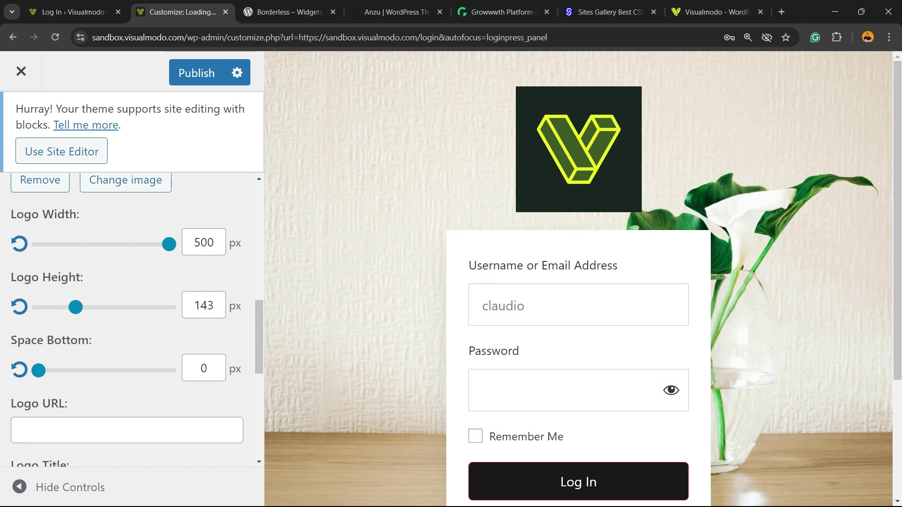
pyautogui.scroll(-2, 127, 317)
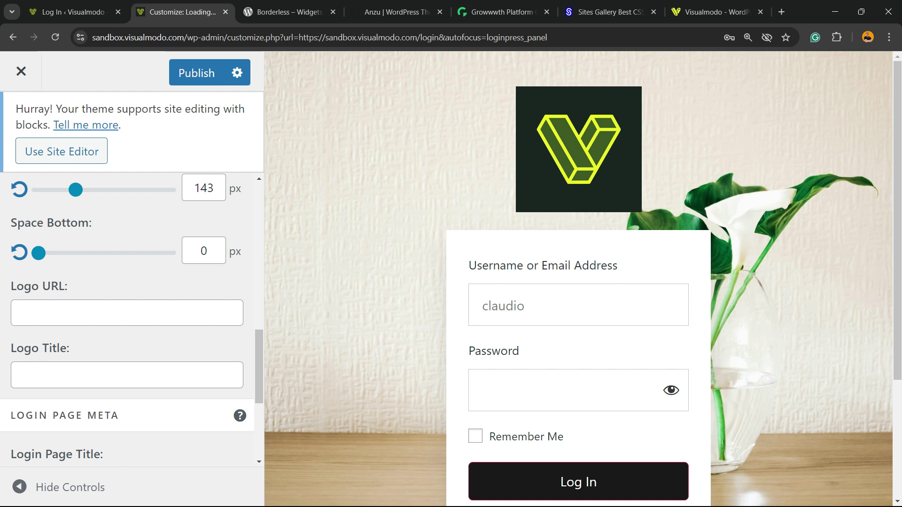
pyautogui.click(127, 312)
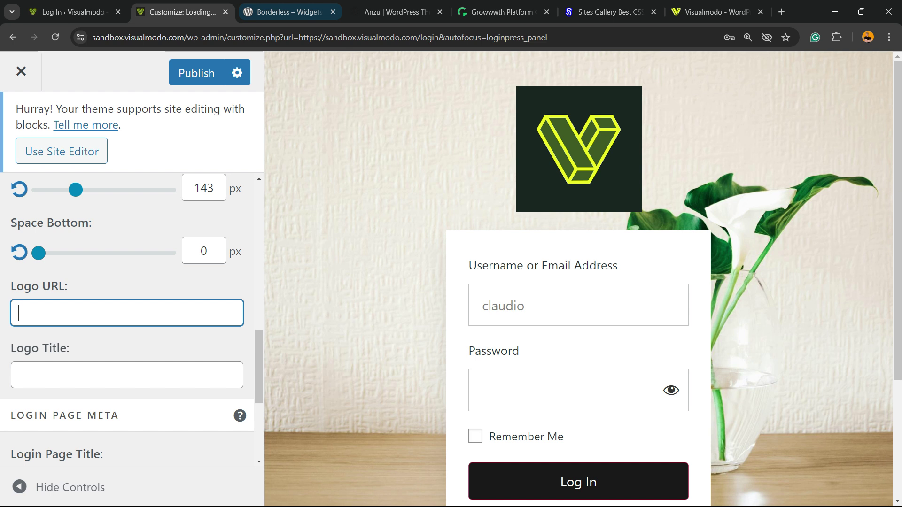
pyautogui.click(394, 12)
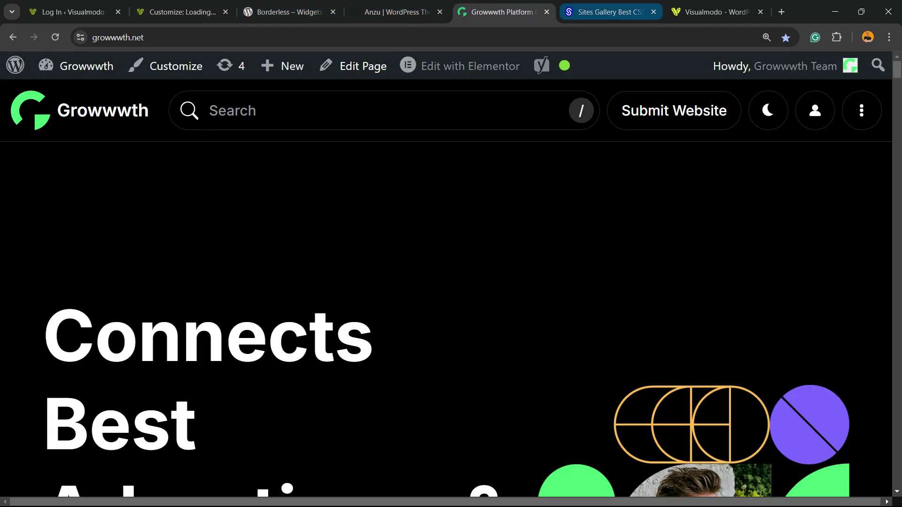
pyautogui.hotkey('ctrl', 'Tab')
pyautogui.hotkey('ctrl', 'Tab')
pyautogui.hotkey('ctrl', '2')
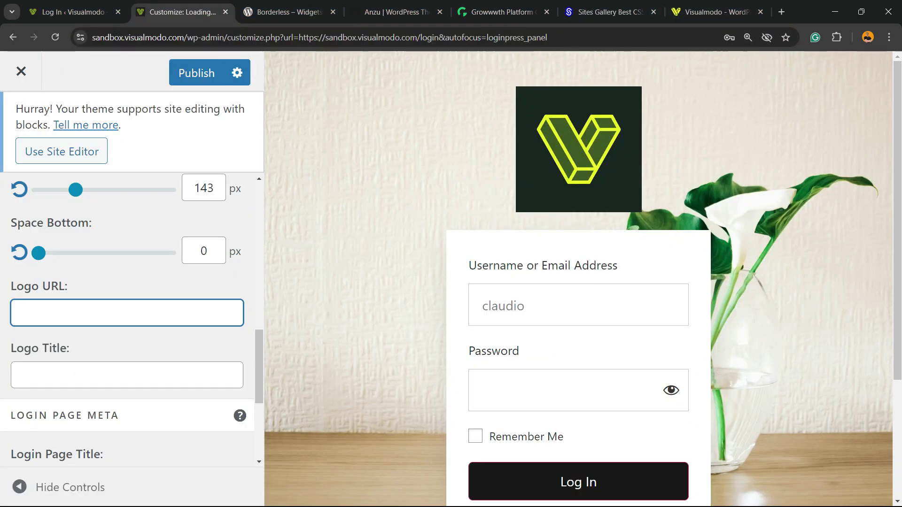
pyautogui.write('https://visualmodo.com/')
pyautogui.press('Tab')
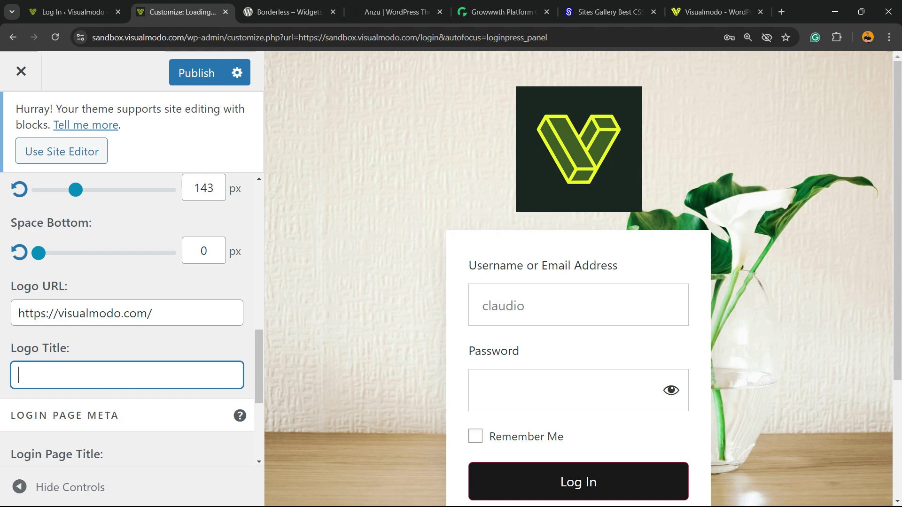
pyautogui.write('V')
pyautogui.write('isual')
pyautogui.write('mod')
pyautogui.write('o')
pyautogui.scroll(-2, 126, 318)
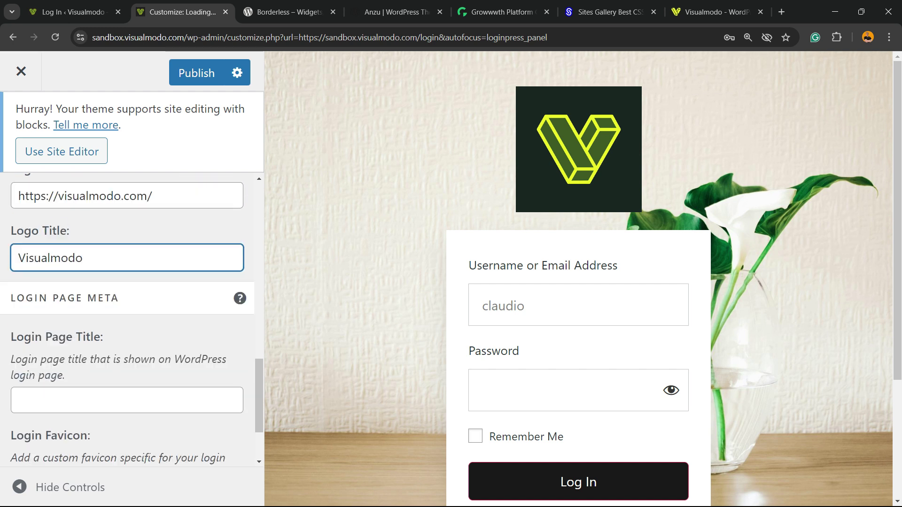
pyautogui.scroll(-2, 127, 317)
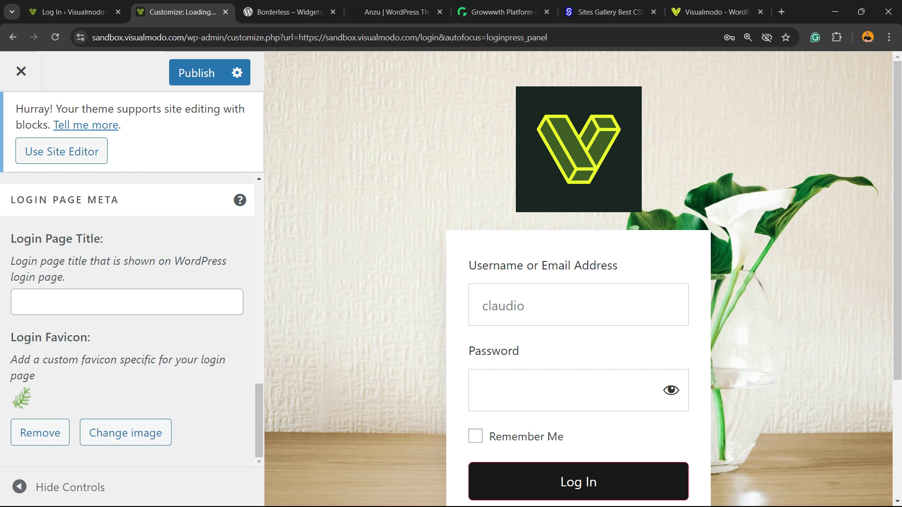
pyautogui.click(127, 302)
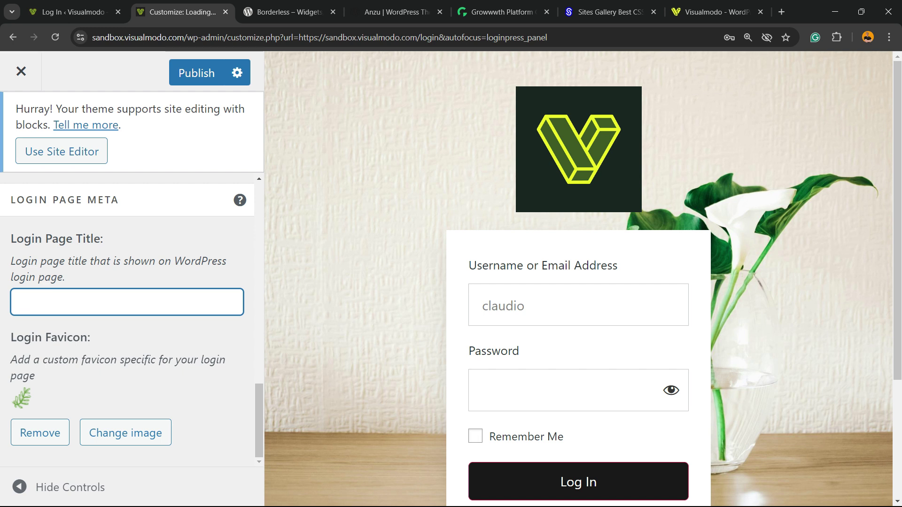
# Step: Replace the leaf favicon with the Visualmodo logo and publish the customizer changes
pyautogui.click(40, 433)
pyautogui.click(40, 430)
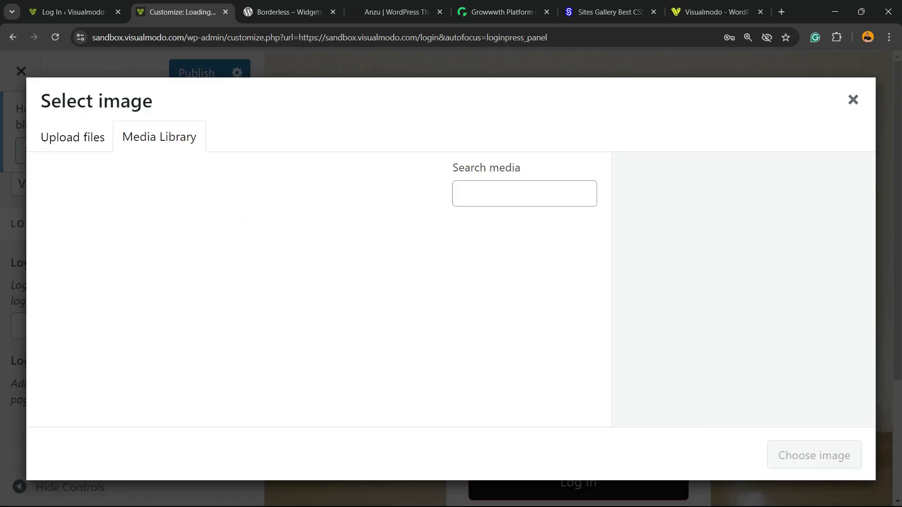
pyautogui.click(105, 286)
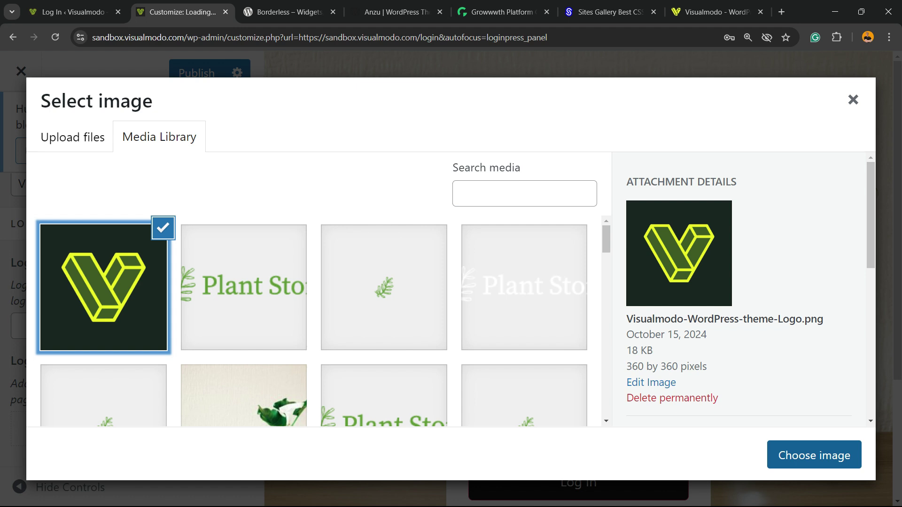
pyautogui.click(813, 456)
pyautogui.scroll(-3, 127, 317)
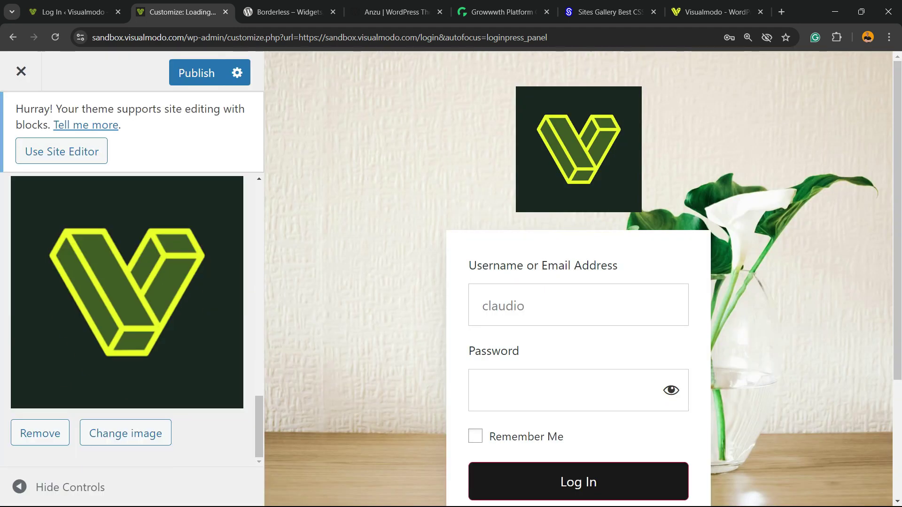
pyautogui.scroll(-3, 579, 282)
pyautogui.scroll(3, 126, 317)
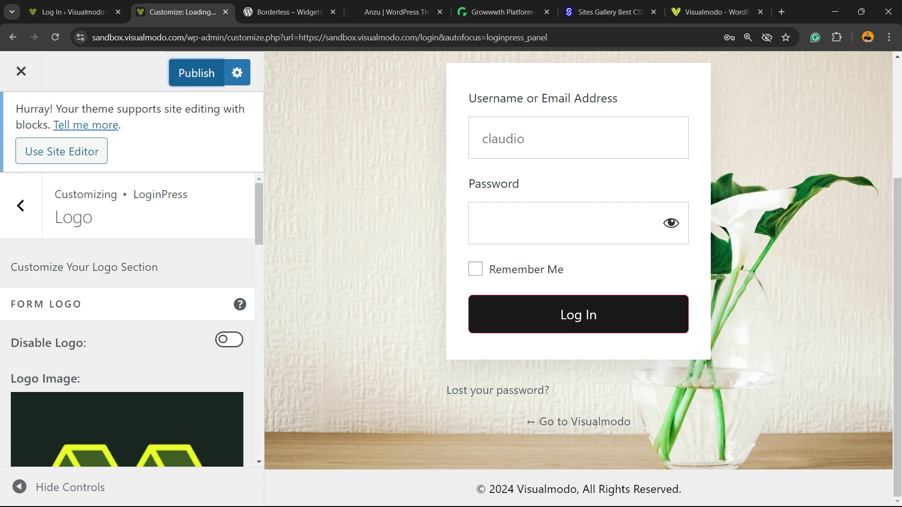
pyautogui.click(196, 72)
pyautogui.scroll(2, 578, 282)
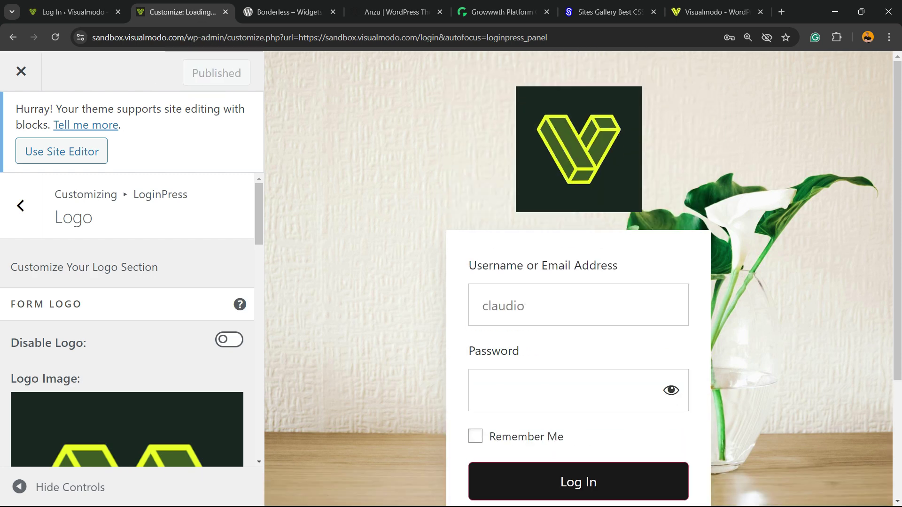
pyautogui.scroll(-3, 127, 318)
pyautogui.scroll(3, 127, 317)
pyautogui.hotkey('ctrl', '-')
pyautogui.hotkey('ctrl', '-')
pyautogui.hotkey('ctrl', '-')
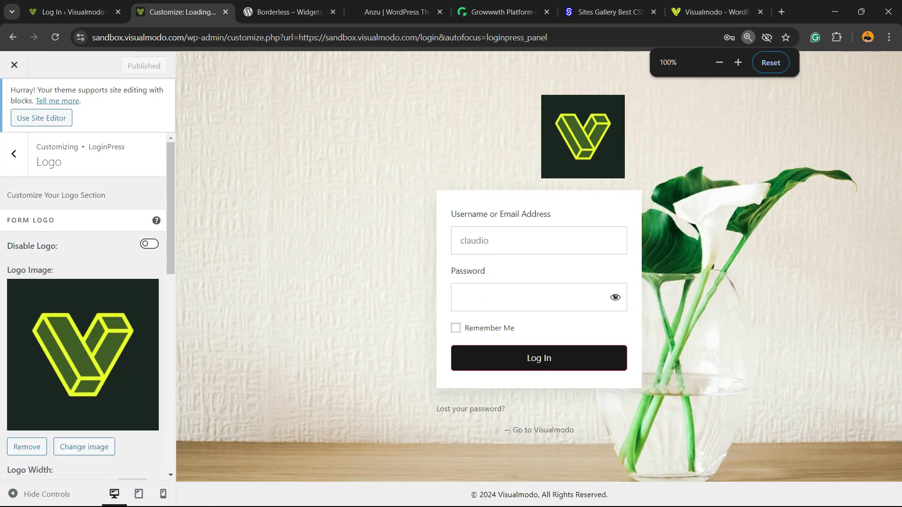
pyautogui.scroll(-4, 85, 317)
pyautogui.scroll(3, 85, 318)
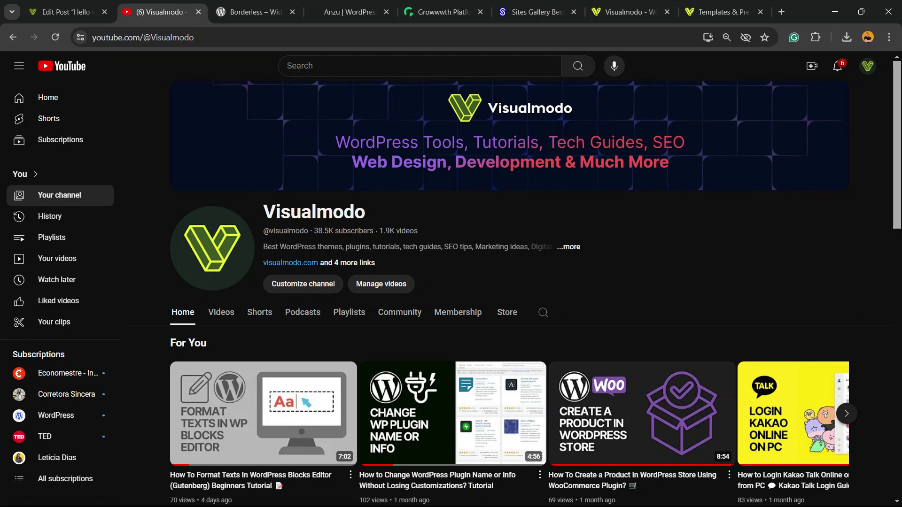
# Step: View the Borderless plugin page, then the Anzu theme page on WordPress.org
pyautogui.click(254, 12)
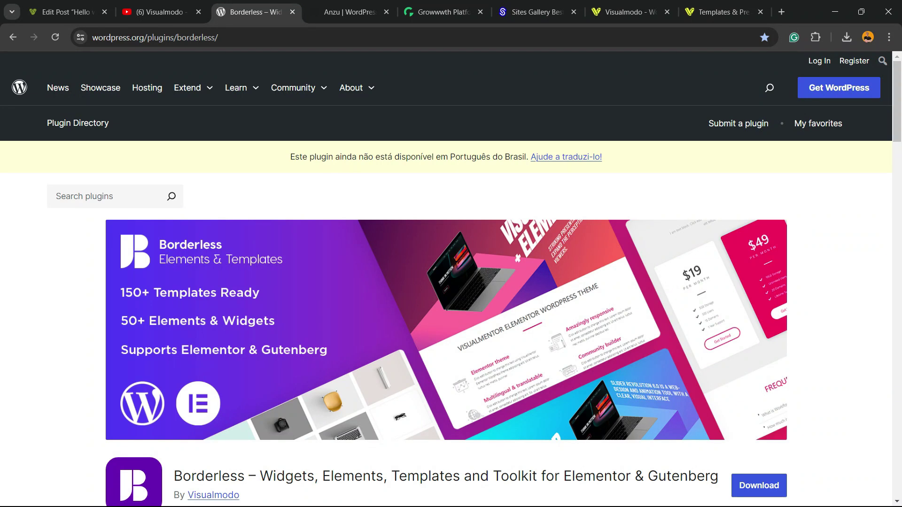
pyautogui.scroll(-2, 452, 282)
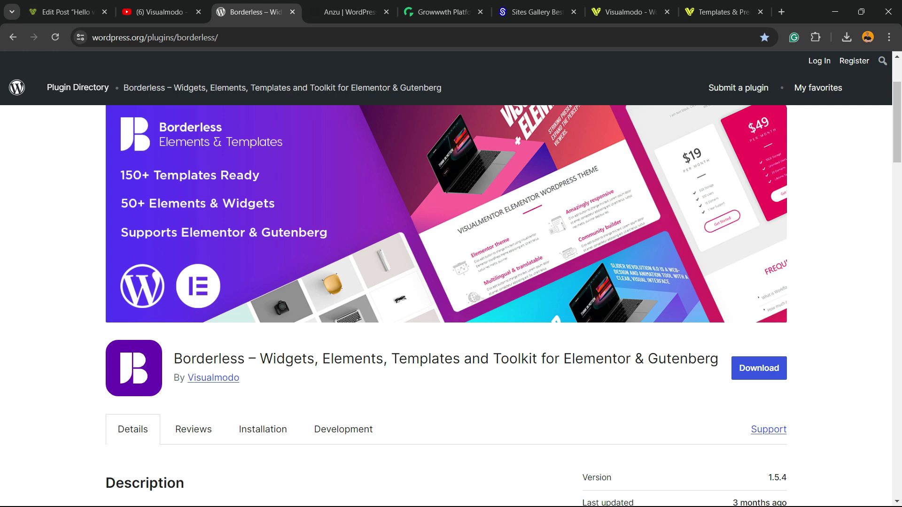
pyautogui.scroll(2, 452, 282)
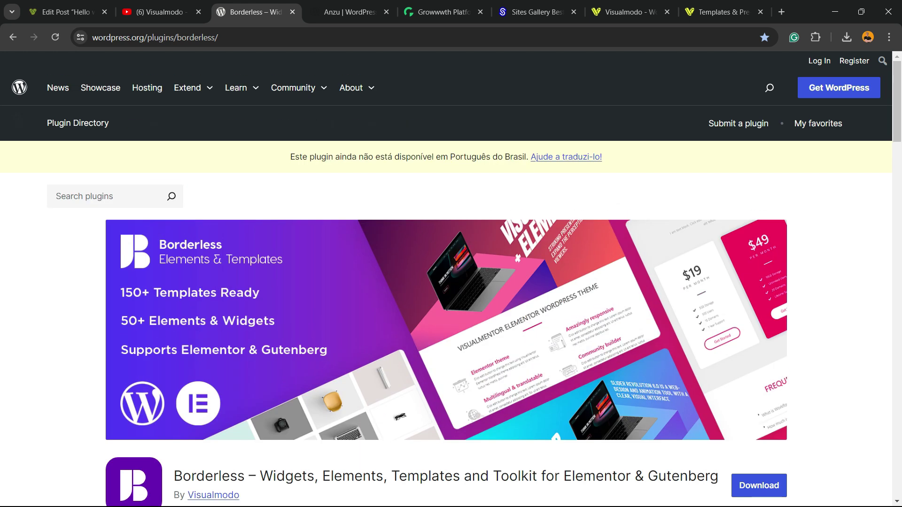
pyautogui.scroll(-2, 451, 282)
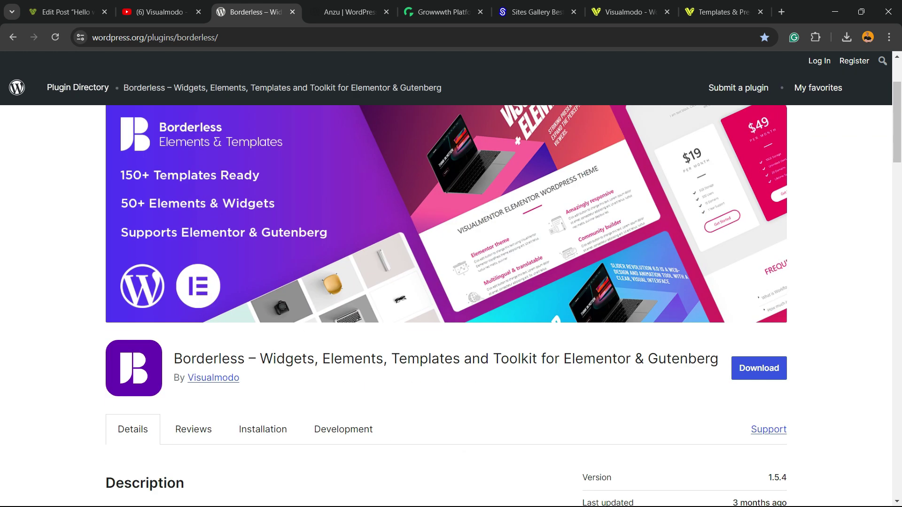
pyautogui.hotkey('ctrl', 'Tab')
pyautogui.scroll(5, 451, 282)
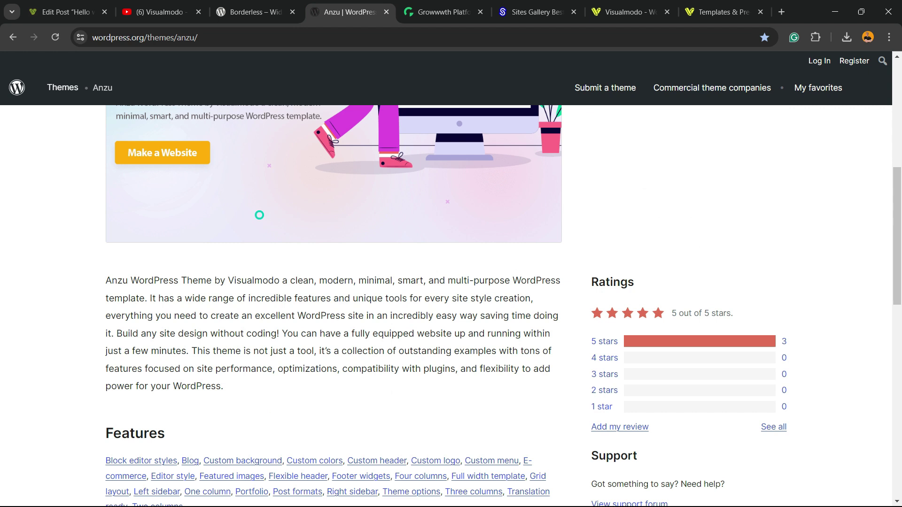
pyautogui.scroll(5, 451, 282)
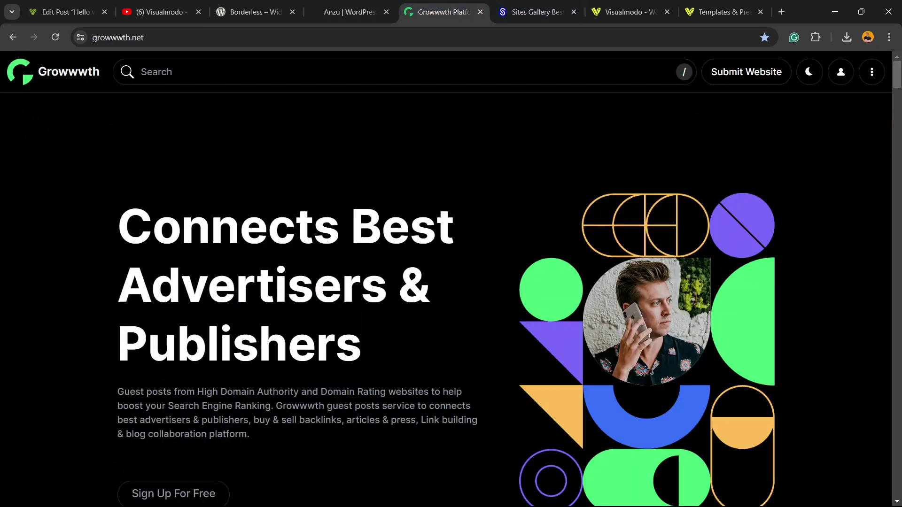
# Step: Browse Growwwth's Featured and Latest Websites listings, then select 'growwwth' in the address bar
pyautogui.click(444, 12)
pyautogui.scroll(-3, 451, 296)
pyautogui.scroll(-3, 451, 297)
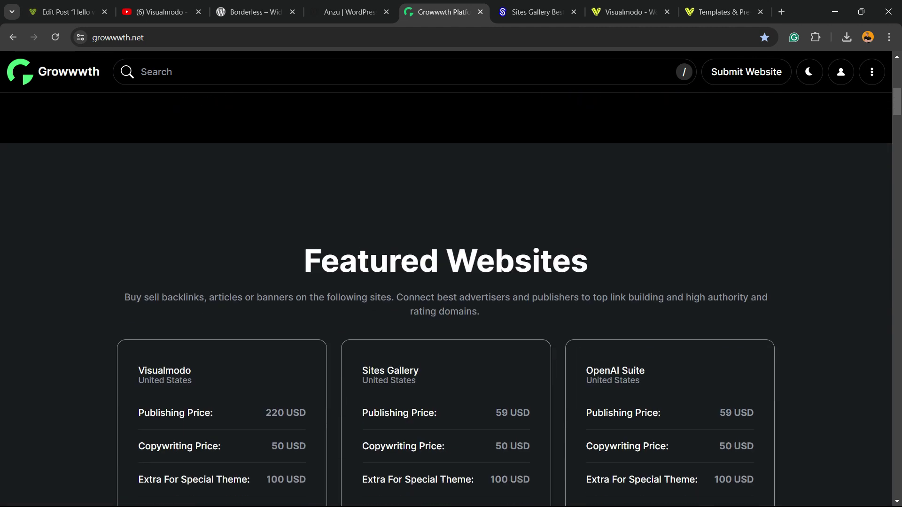
pyautogui.scroll(-2, 451, 297)
pyautogui.scroll(-2, 451, 296)
pyautogui.scroll(-3, 451, 296)
pyautogui.scroll(-2, 451, 296)
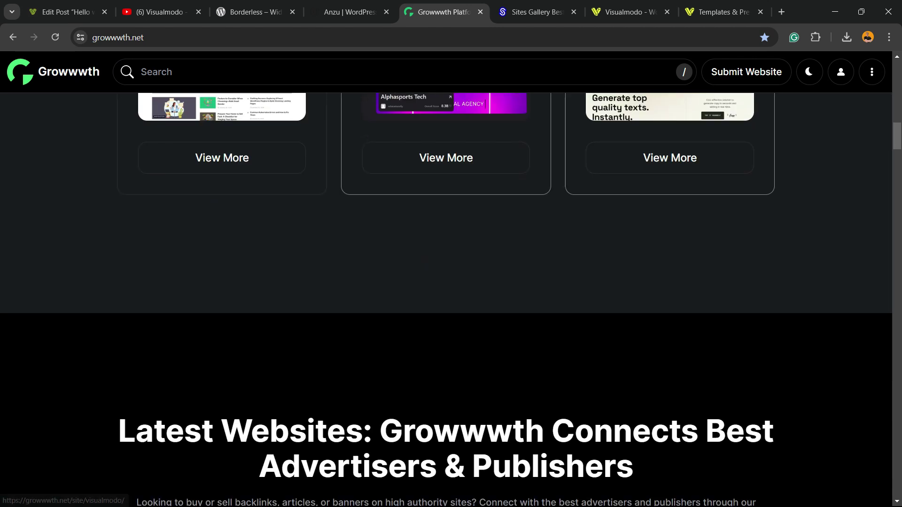
pyautogui.scroll(-2, 452, 297)
pyautogui.scroll(-5, 451, 296)
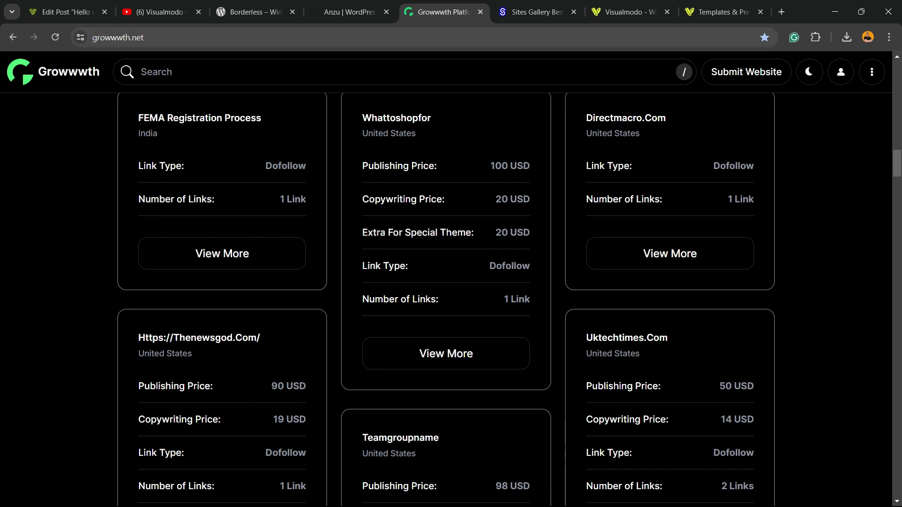
pyautogui.doubleClick(138, 38)
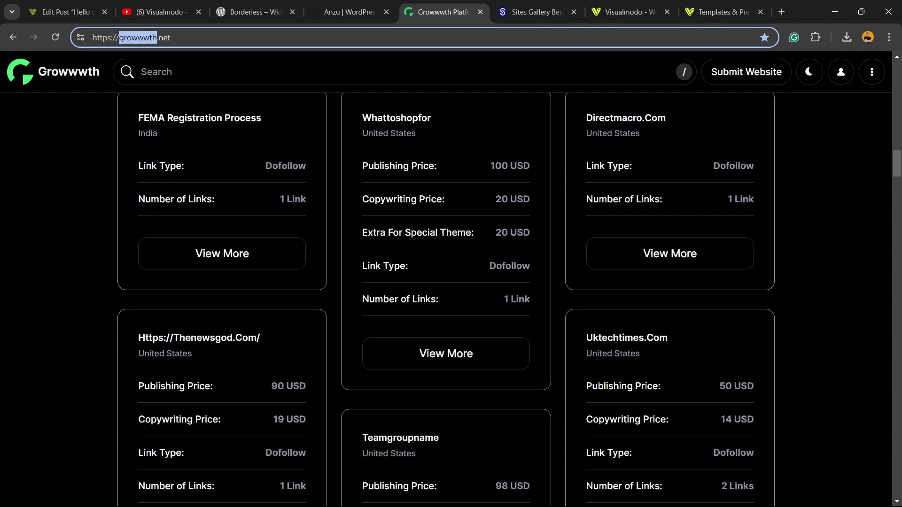
pyautogui.scroll(-6, 451, 296)
pyautogui.scroll(-2, 451, 296)
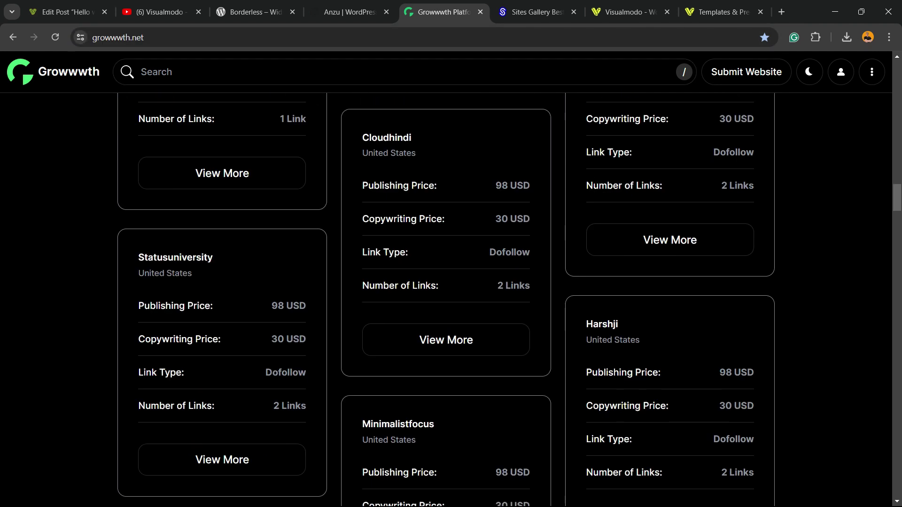
pyautogui.scroll(-1, 451, 297)
pyautogui.scroll(-4, 451, 296)
pyautogui.scroll(-2, 451, 296)
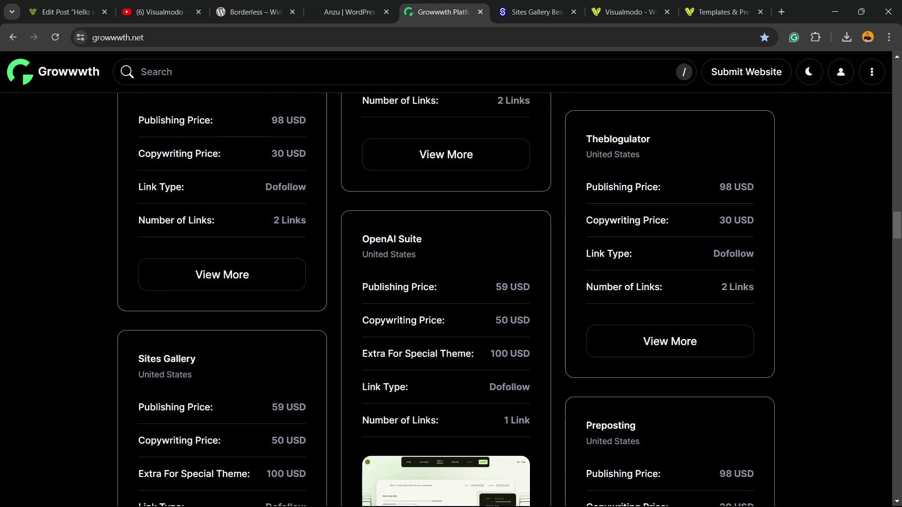
pyautogui.scroll(-5, 452, 296)
# Step: Browse the Sites Gallery Site of the Day and its Websites showcase grid
pyautogui.click(536, 12)
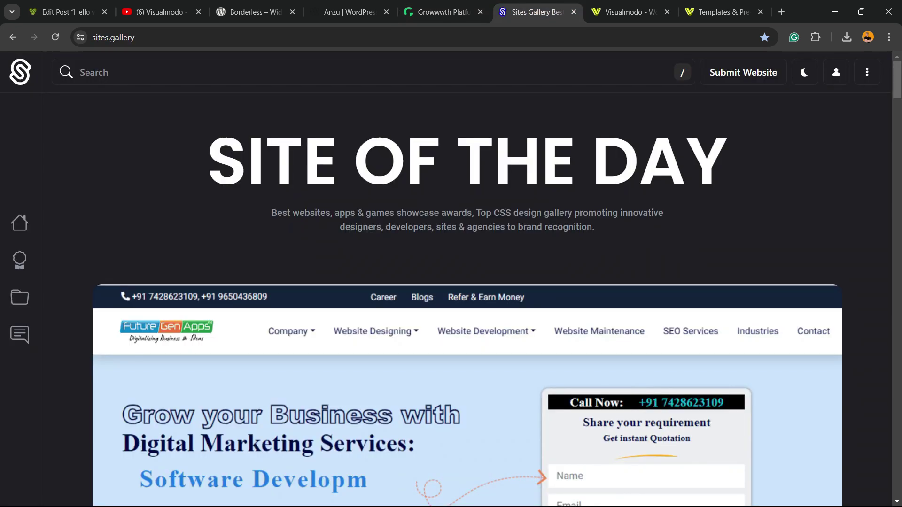
pyautogui.scroll(-2, 451, 296)
pyautogui.scroll(-2, 452, 296)
pyautogui.scroll(-2, 451, 297)
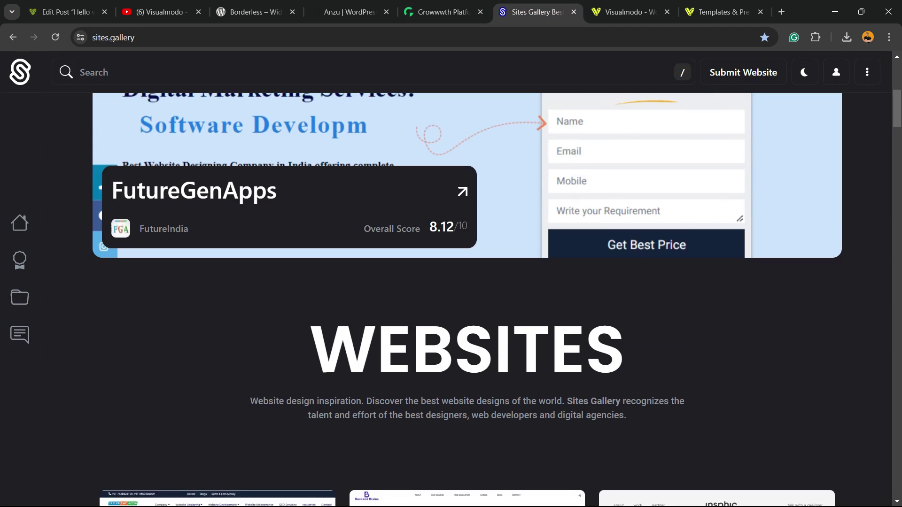
pyautogui.scroll(-2, 452, 297)
pyautogui.scroll(-4, 212, 283)
pyautogui.scroll(-3, 212, 282)
pyautogui.scroll(-4, 211, 282)
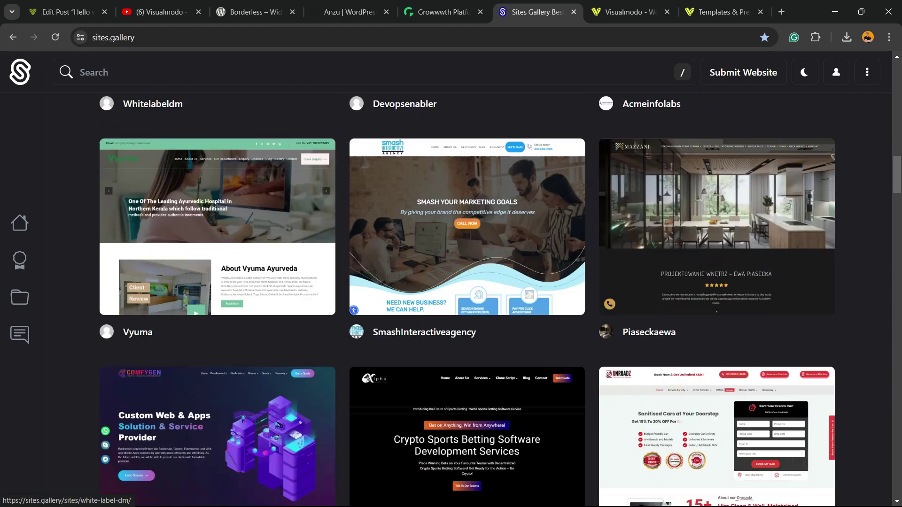
pyautogui.scroll(-2, 211, 282)
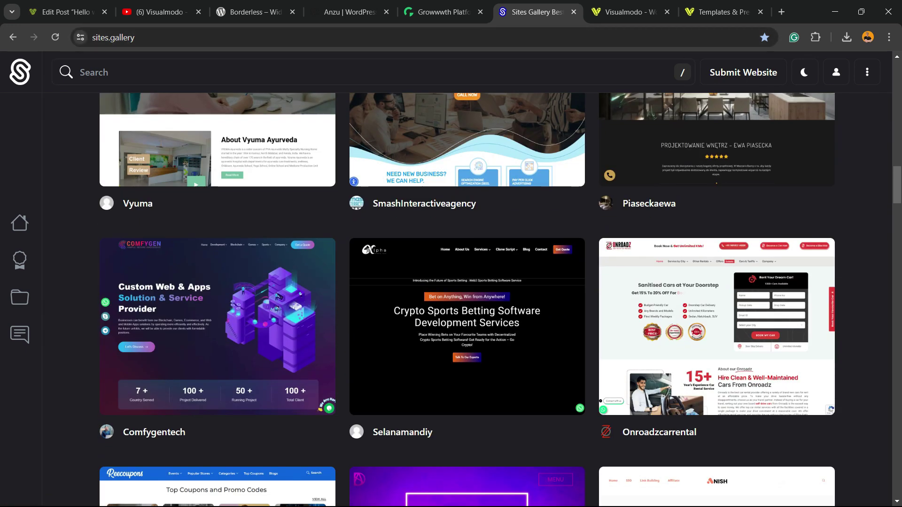
pyautogui.scroll(-2, 211, 282)
pyautogui.scroll(-2, 211, 283)
pyautogui.scroll(-2, 212, 282)
pyautogui.scroll(-3, 212, 282)
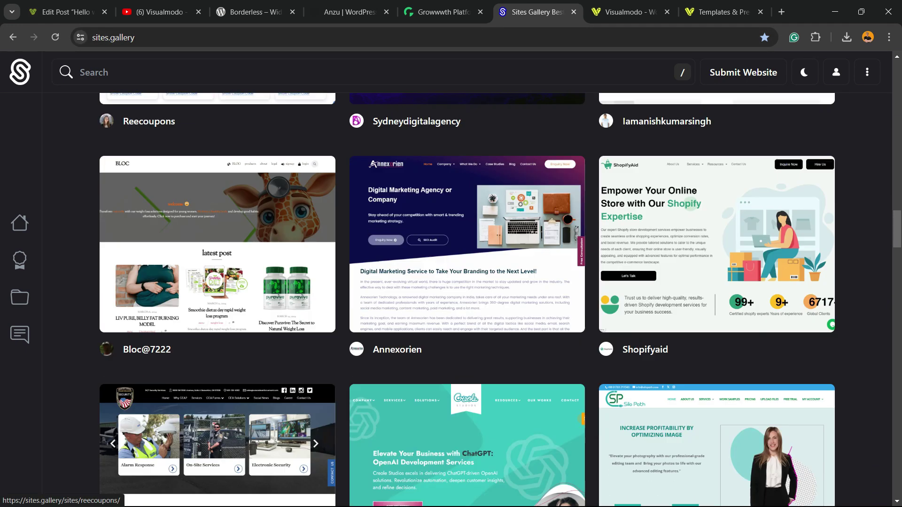
pyautogui.scroll(-3, 212, 282)
pyautogui.scroll(-2, 212, 282)
pyautogui.scroll(-4, 212, 282)
pyautogui.scroll(-2, 212, 283)
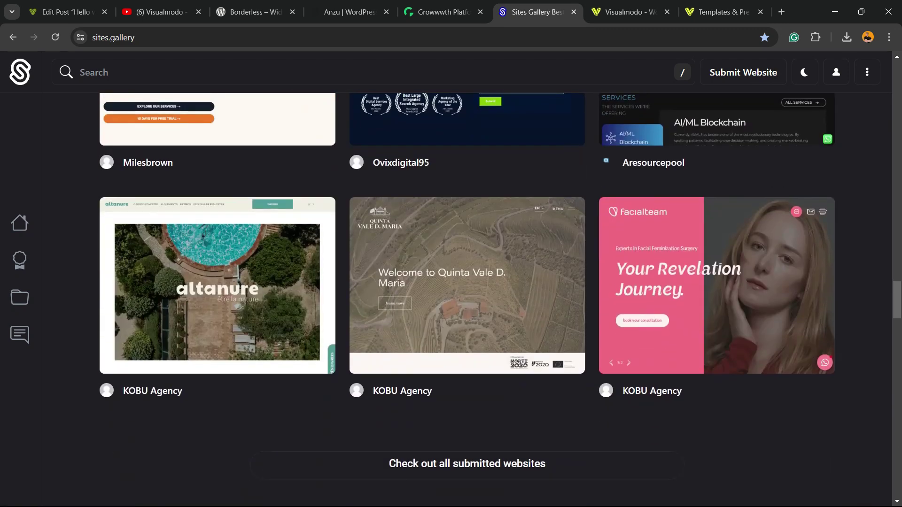
pyautogui.scroll(-2, 211, 282)
pyautogui.scroll(2, 211, 212)
pyautogui.scroll(3, 211, 212)
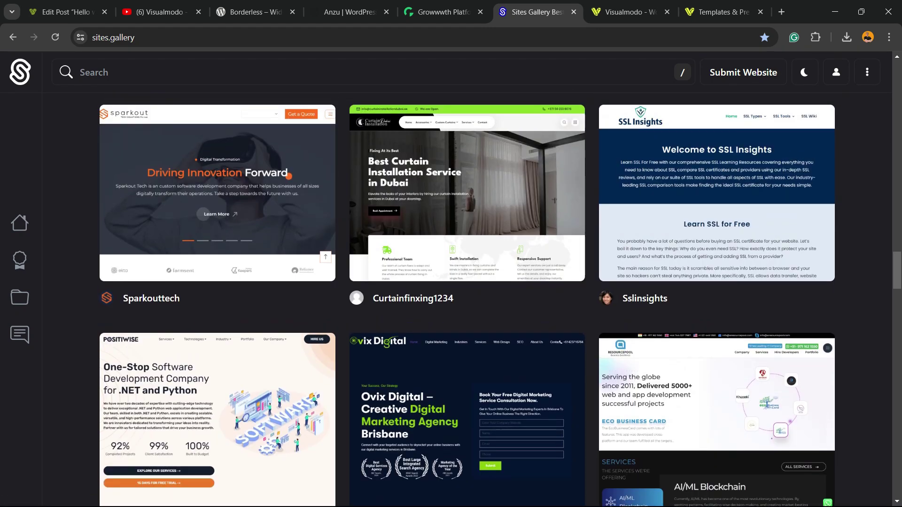
pyautogui.scroll(3, 211, 211)
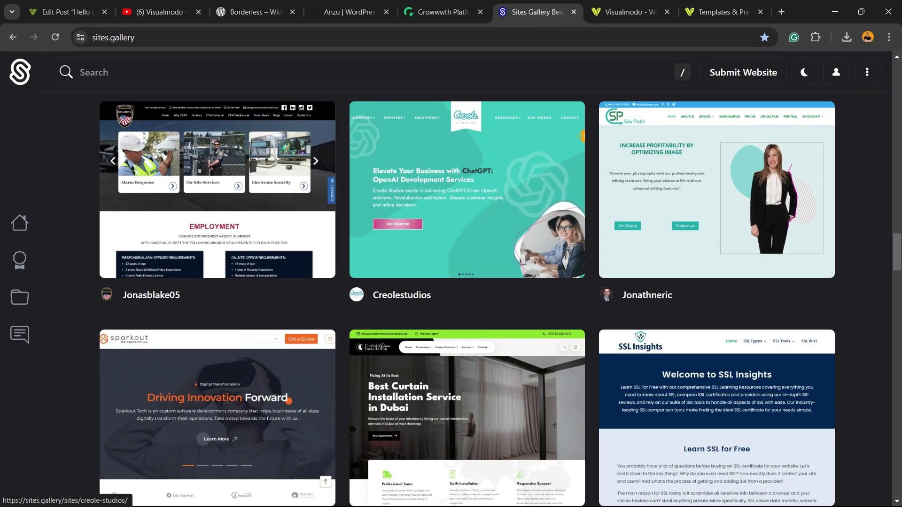
# Step: Browse the Visualmodo homepage, then the Juice Shop, Pottery Studio and Copywriter template cards
pyautogui.click(627, 12)
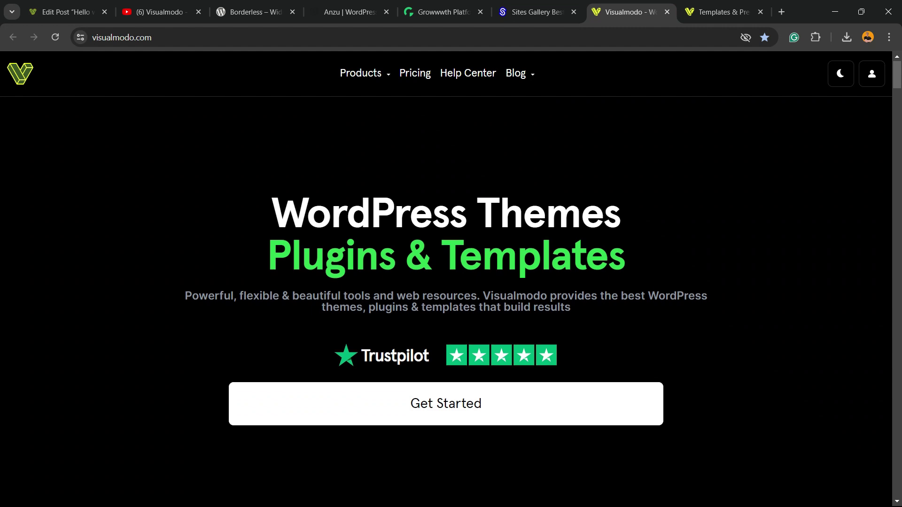
pyautogui.scroll(-2, 451, 282)
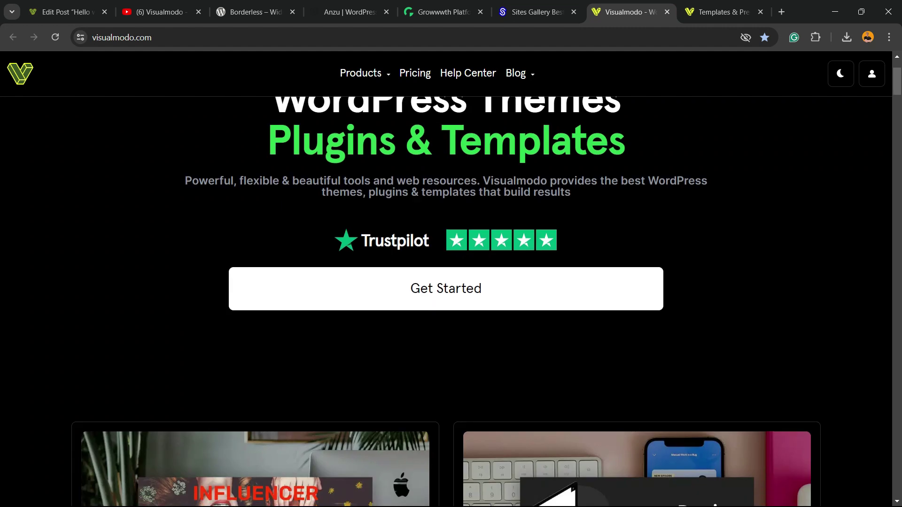
pyautogui.scroll(-6, 254, 282)
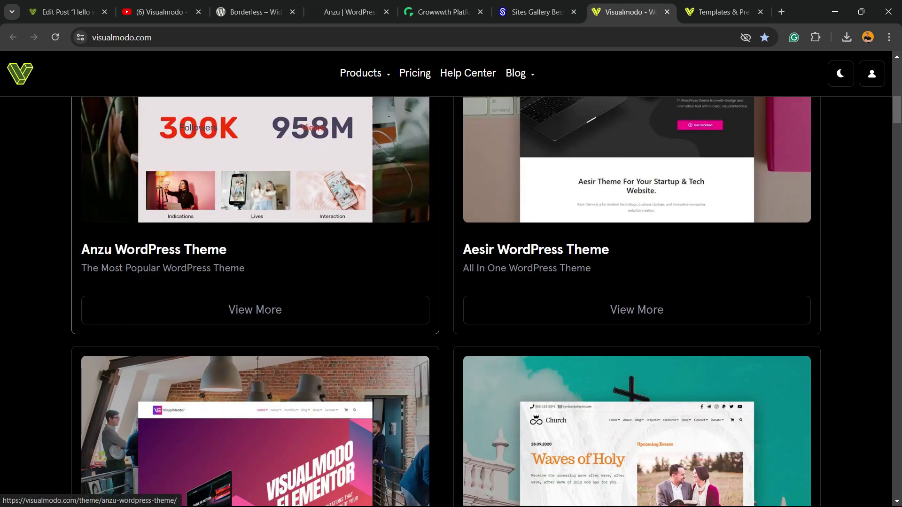
pyautogui.scroll(-2, 254, 282)
pyautogui.scroll(-4, 253, 282)
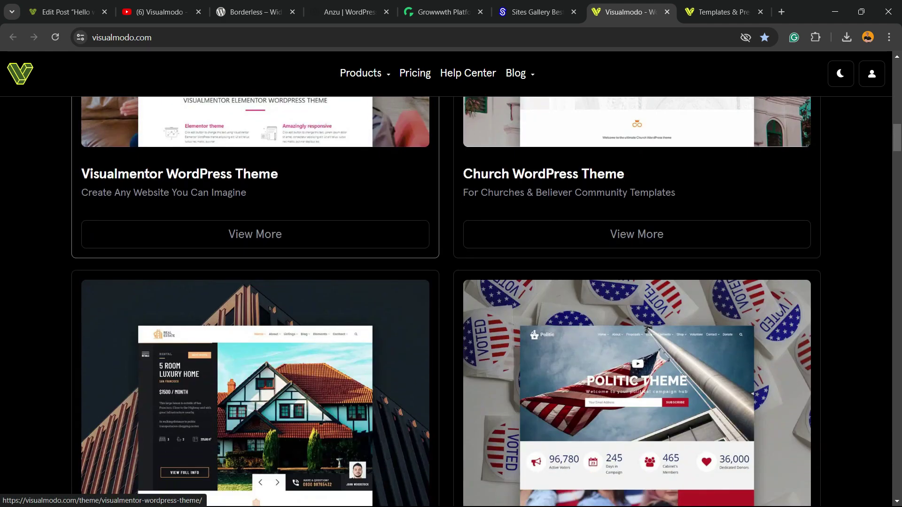
pyautogui.scroll(-2, 451, 296)
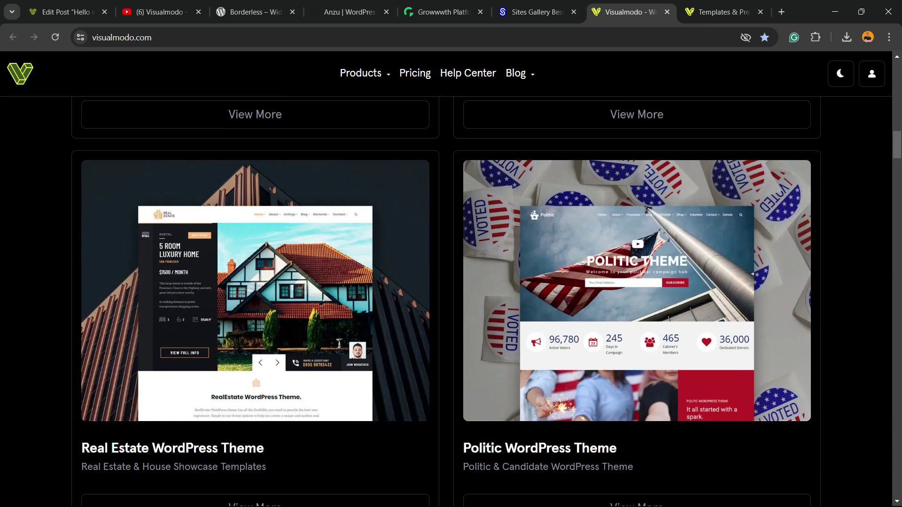
pyautogui.scroll(-3, 451, 296)
pyautogui.scroll(-5, 451, 296)
pyautogui.scroll(-2, 452, 296)
pyautogui.scroll(-3, 451, 296)
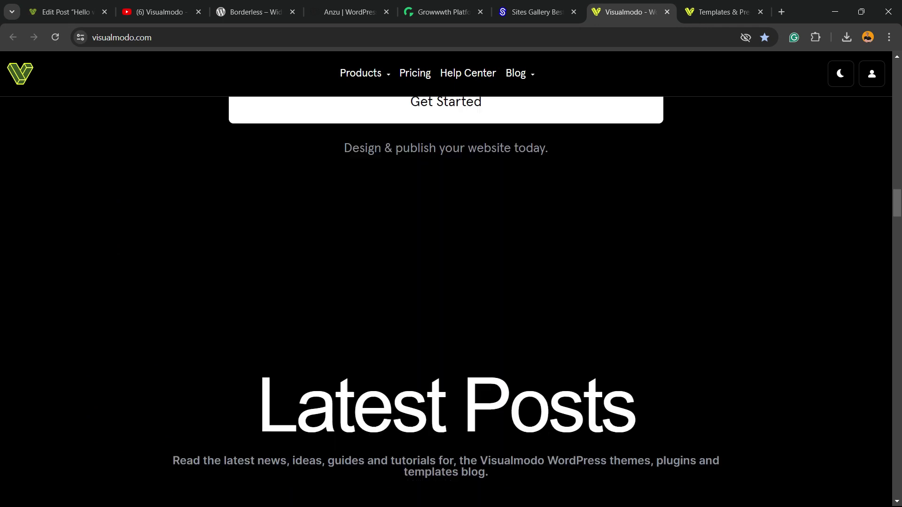
pyautogui.scroll(-1, 451, 296)
pyautogui.hotkey('ctrl', 'Tab')
pyautogui.scroll(-3, 451, 212)
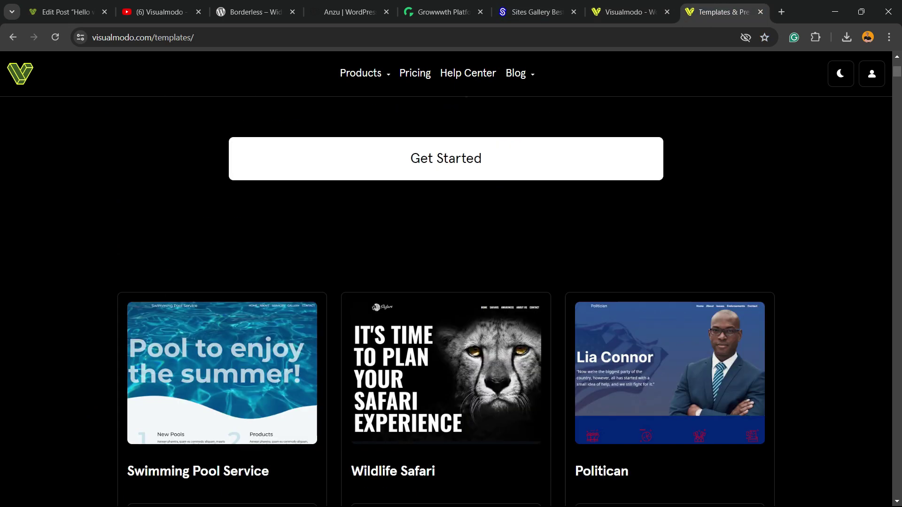
pyautogui.scroll(-3, 451, 212)
pyautogui.scroll(-3, 451, 211)
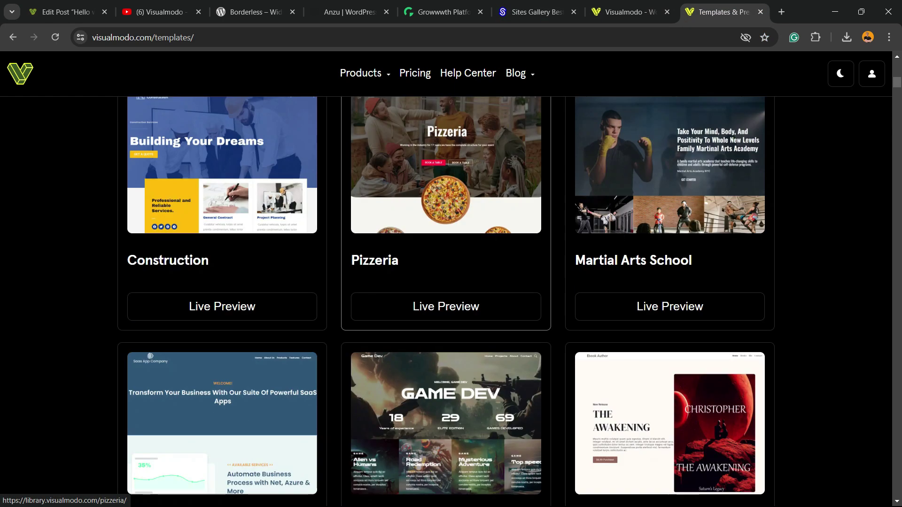
pyautogui.scroll(-3, 451, 212)
pyautogui.scroll(-2, 451, 211)
pyautogui.scroll(-2, 445, 211)
pyautogui.scroll(-2, 445, 211)
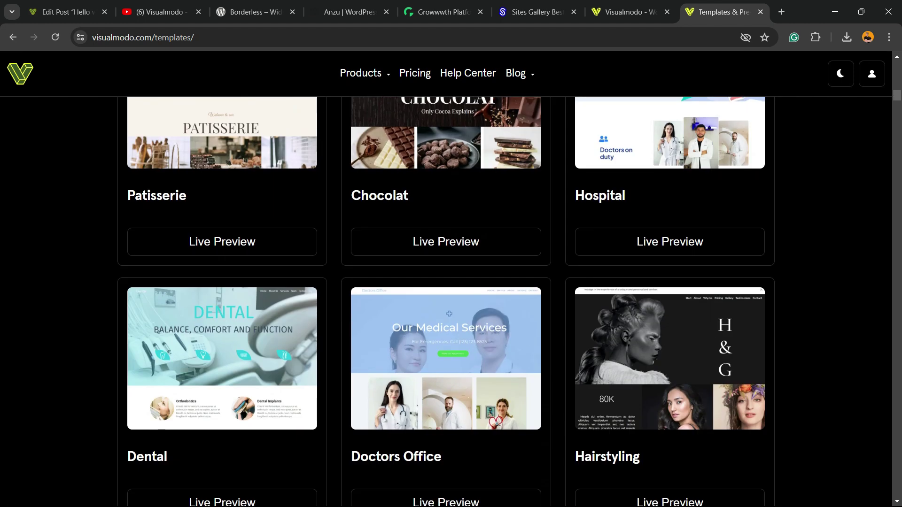
pyautogui.scroll(-2, 452, 281)
pyautogui.scroll(-2, 451, 282)
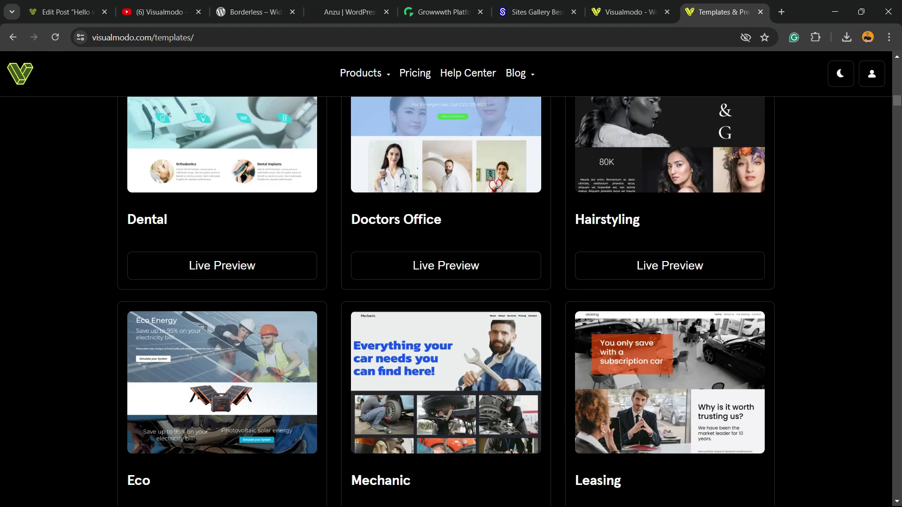
pyautogui.scroll(-3, 451, 282)
pyautogui.scroll(-3, 451, 282)
pyautogui.scroll(-3, 451, 282)
pyautogui.scroll(-2, 451, 283)
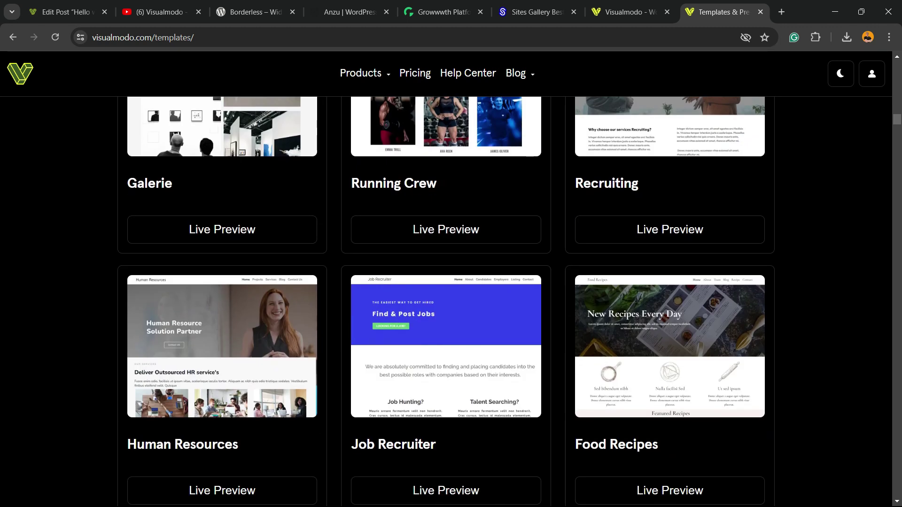
pyautogui.scroll(-3, 452, 282)
pyautogui.scroll(-5, 452, 282)
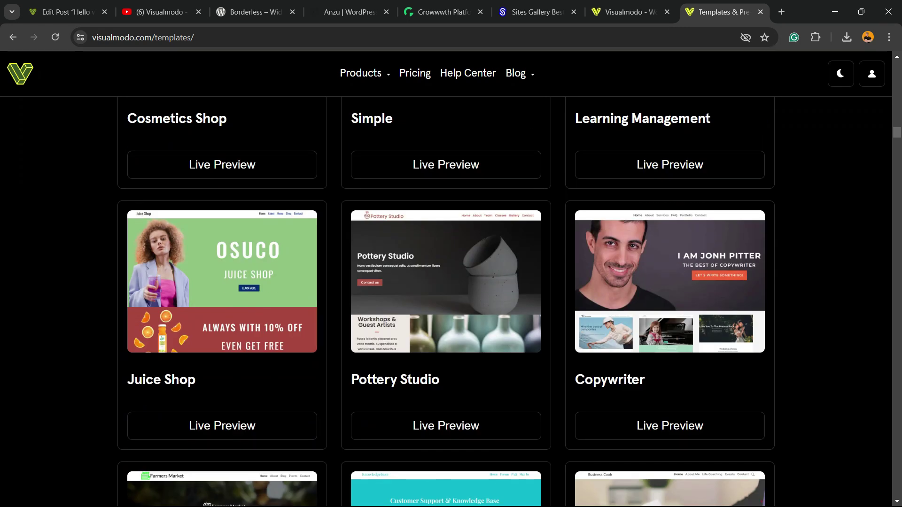
pyautogui.scroll(-2, 446, 300)
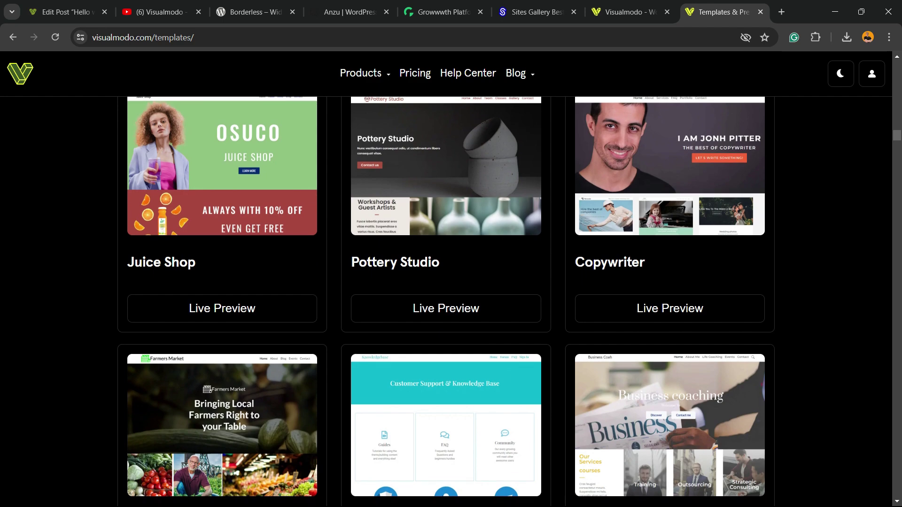